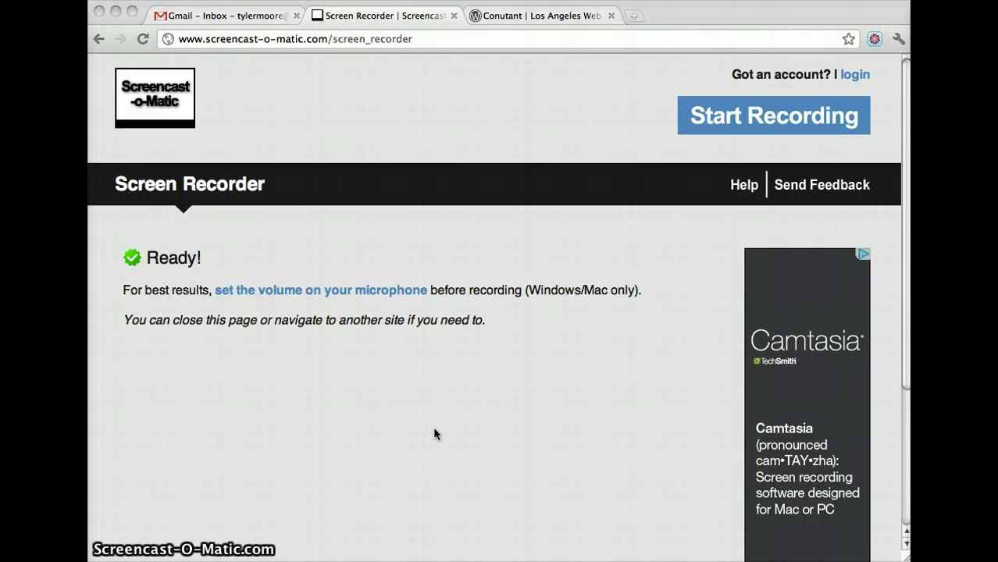
- On the Conutant tab, open the empty GET A QUOTE page and select the end of its address
left_click(542, 19)
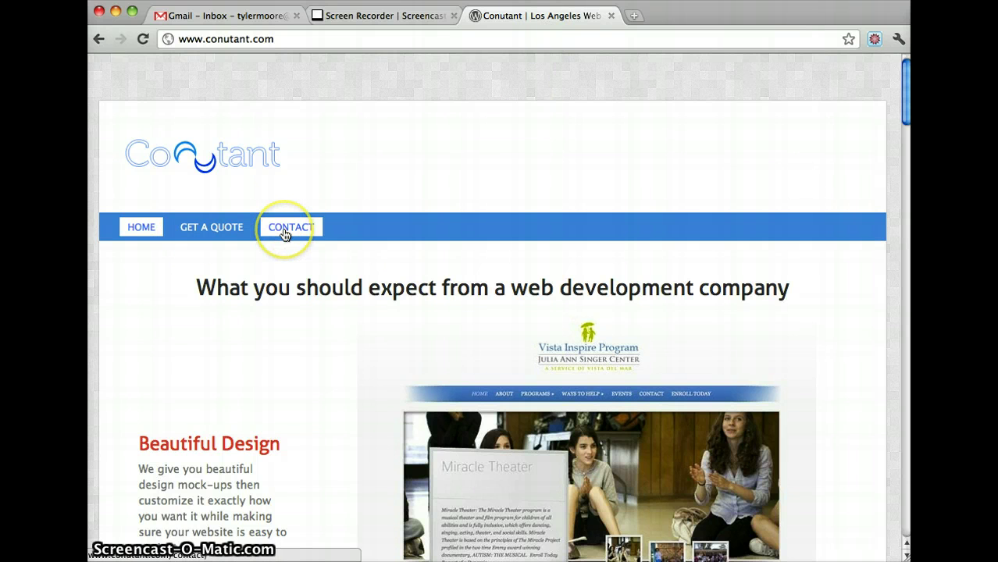
left_click(196, 230)
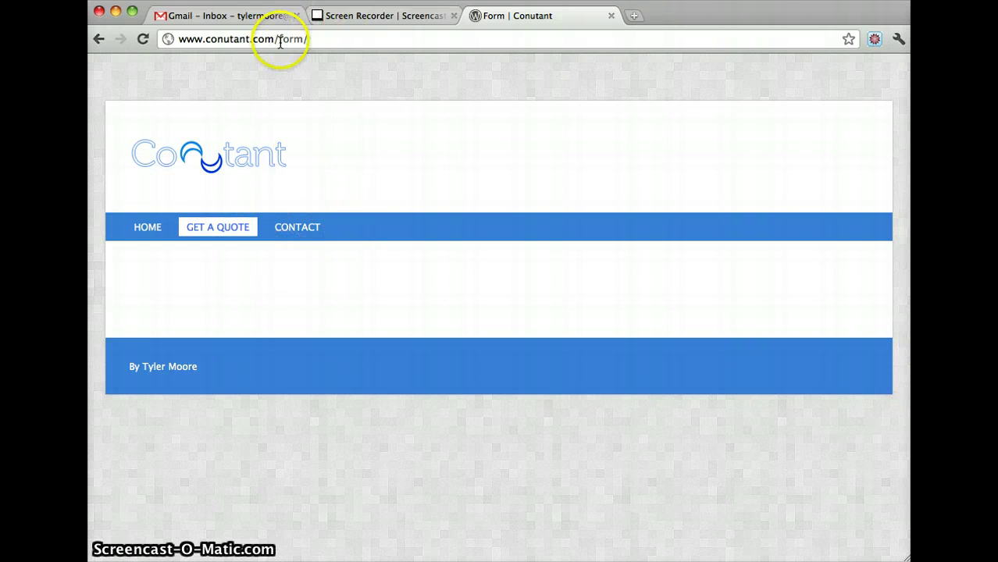
left_click_drag(280, 42, 394, 50)
type("wp-admin")
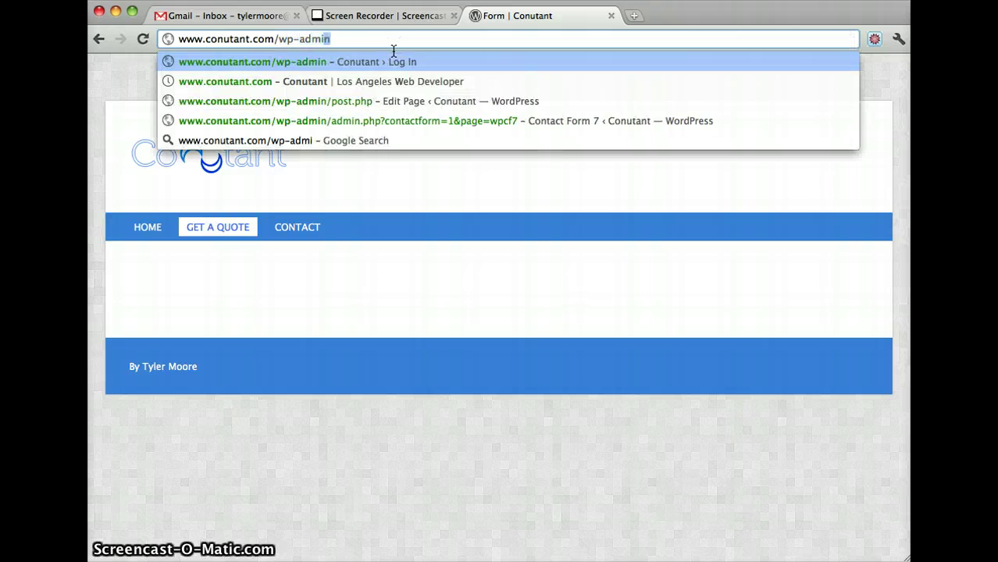
key("Return")
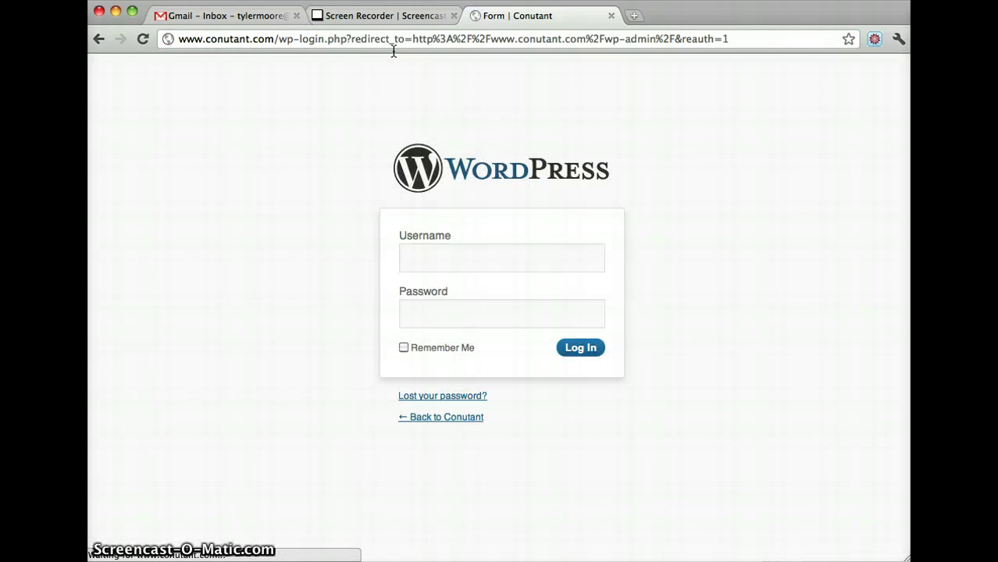
left_click(464, 234)
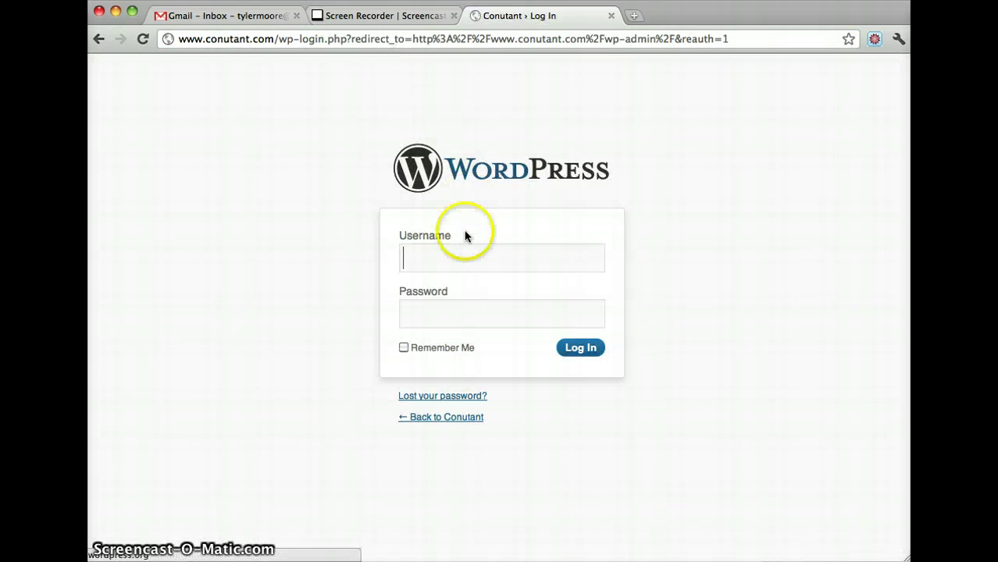
type("admin")
key("Tab")
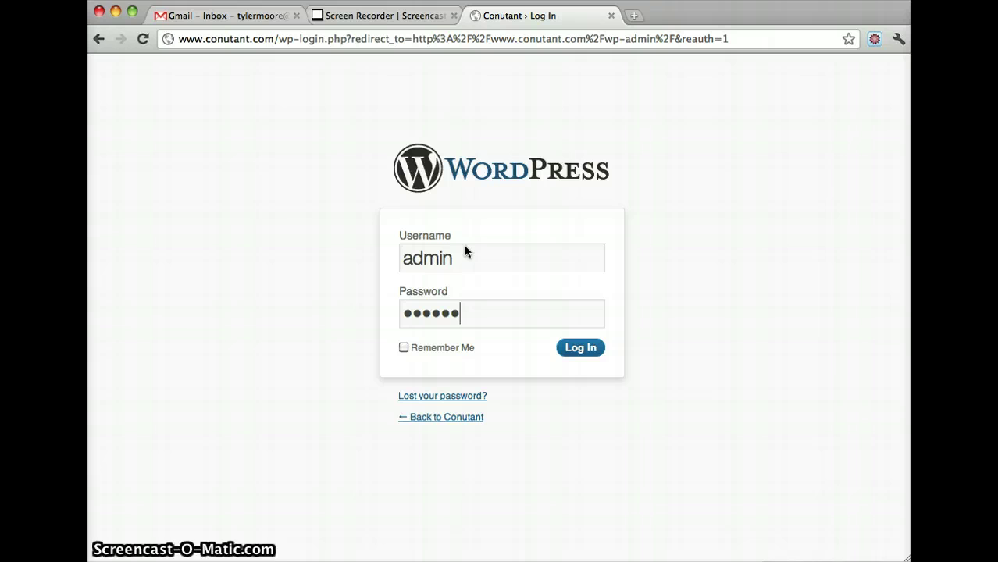
key("Return")
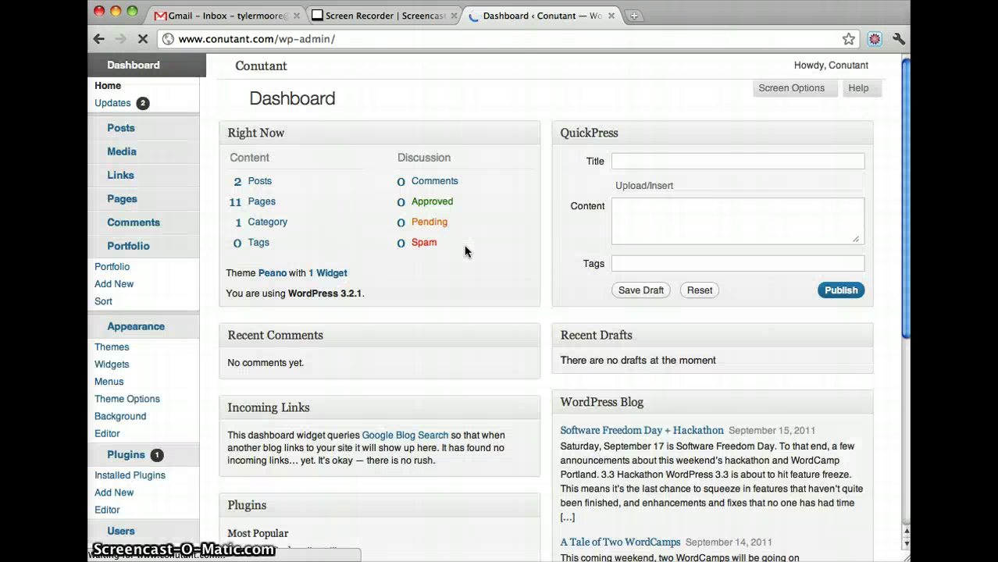
left_click(474, 267)
scroll(360, 223, "down", 3)
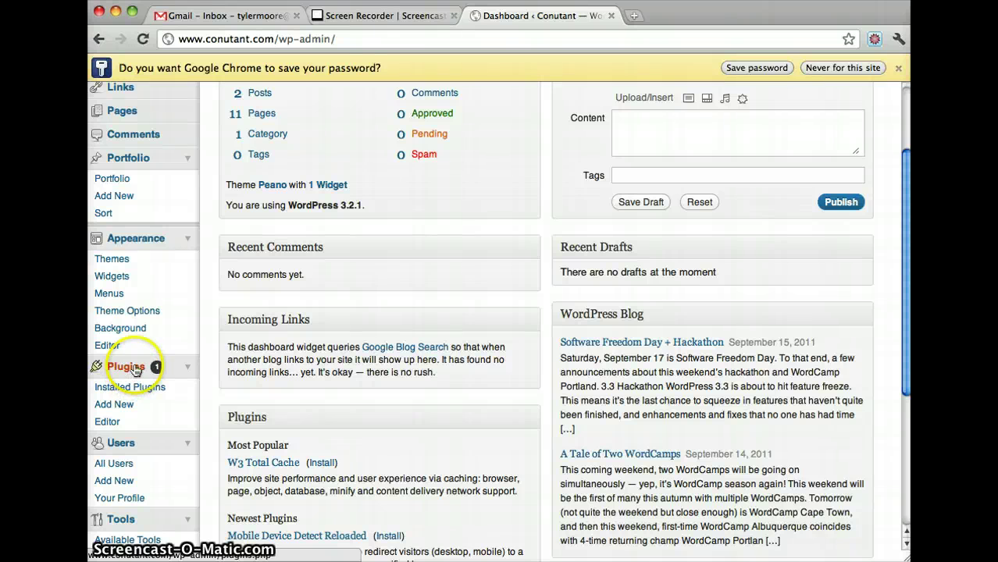
- Search the Add New plugins page for 'contact form 7'
left_click(125, 406)
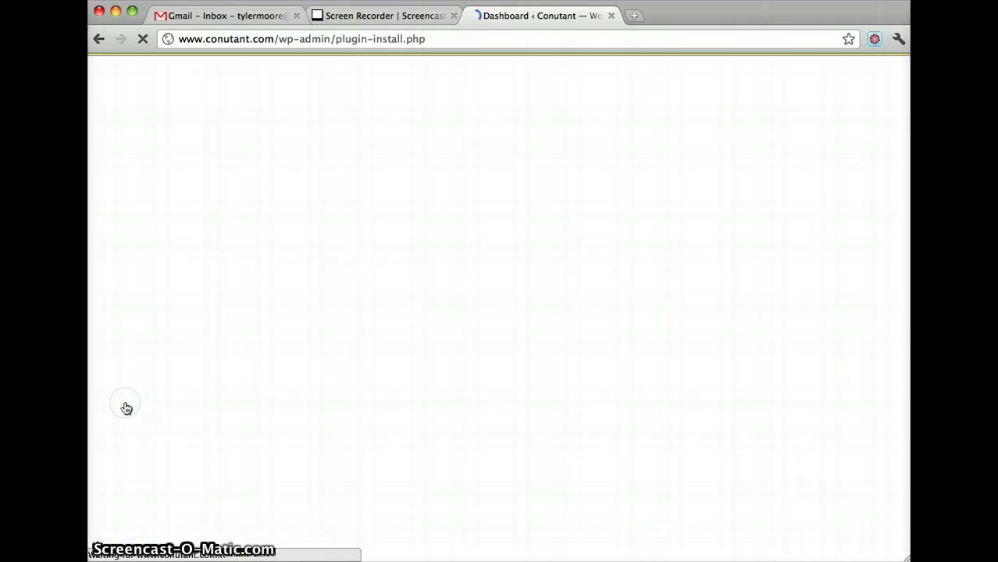
left_click(322, 247)
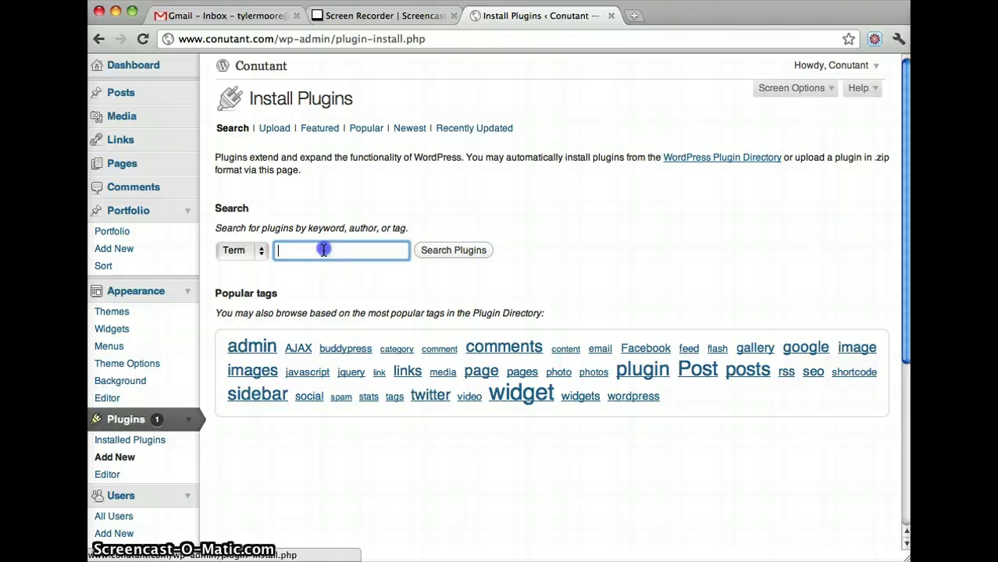
type("contact form 7")
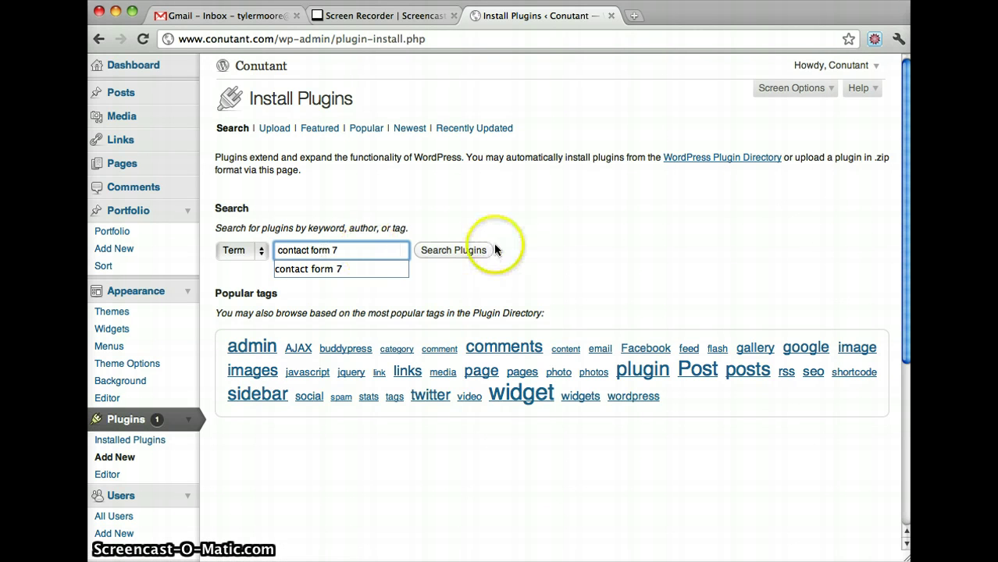
left_click(455, 250)
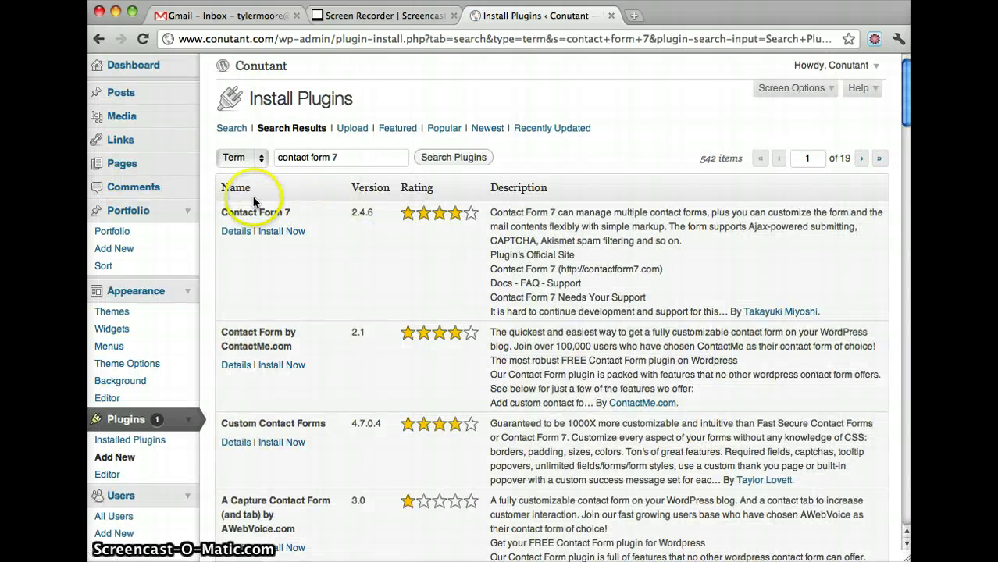
- Install and activate Contact Form 7, then open the Contact form 1 editor
left_click(281, 232)
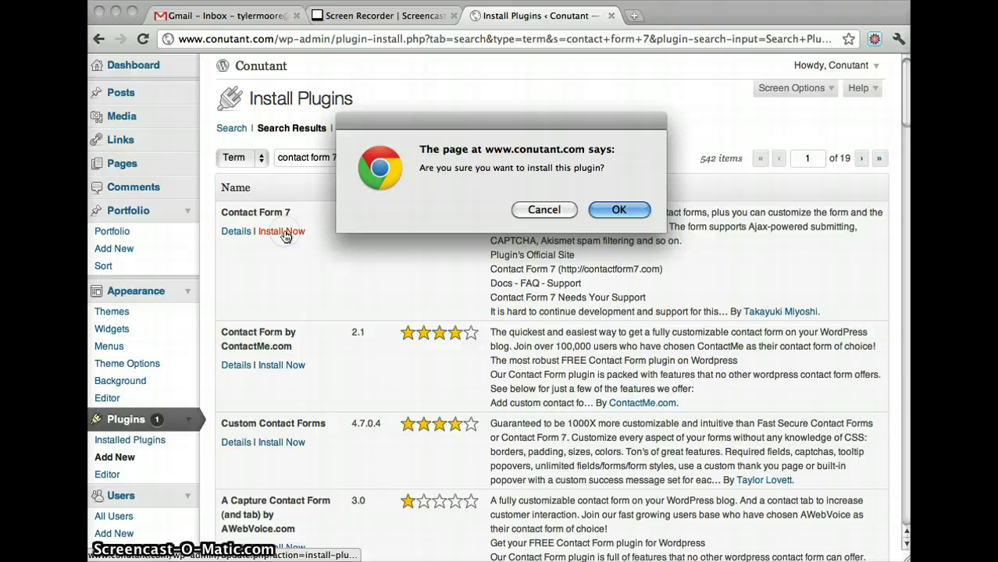
left_click(609, 207)
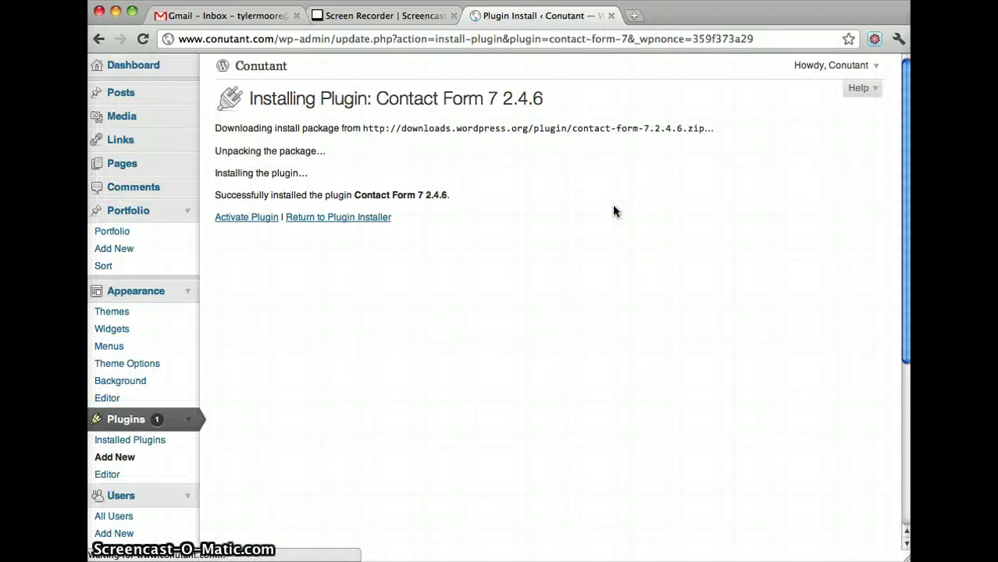
left_click(244, 219)
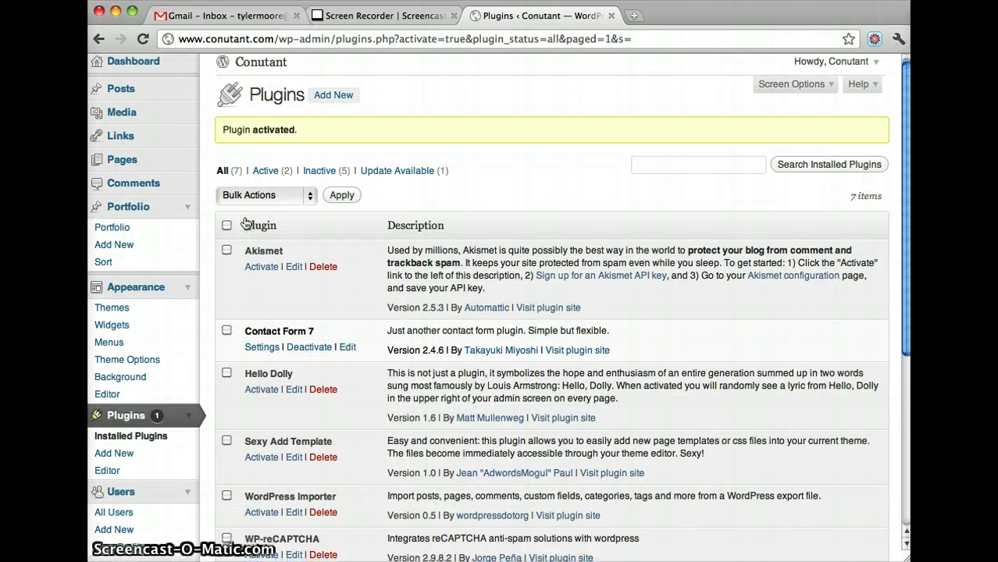
scroll(244, 222, "down", 8)
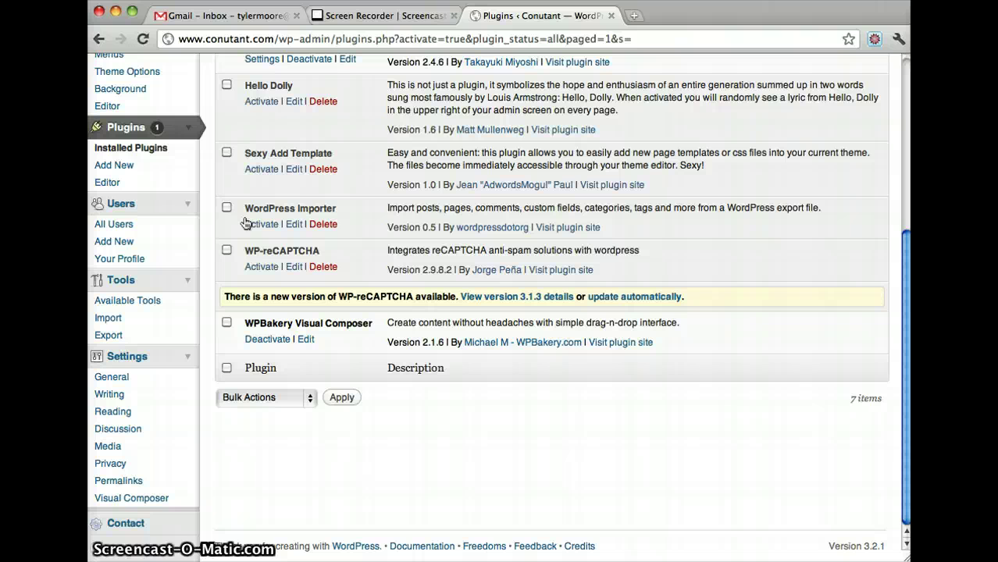
left_click(128, 526)
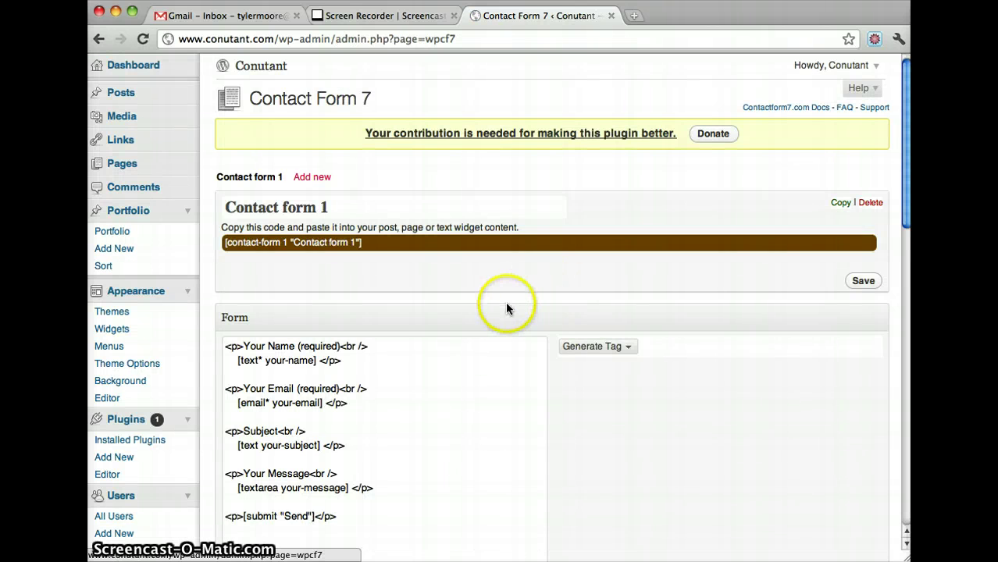
scroll(507, 306, "down", 3)
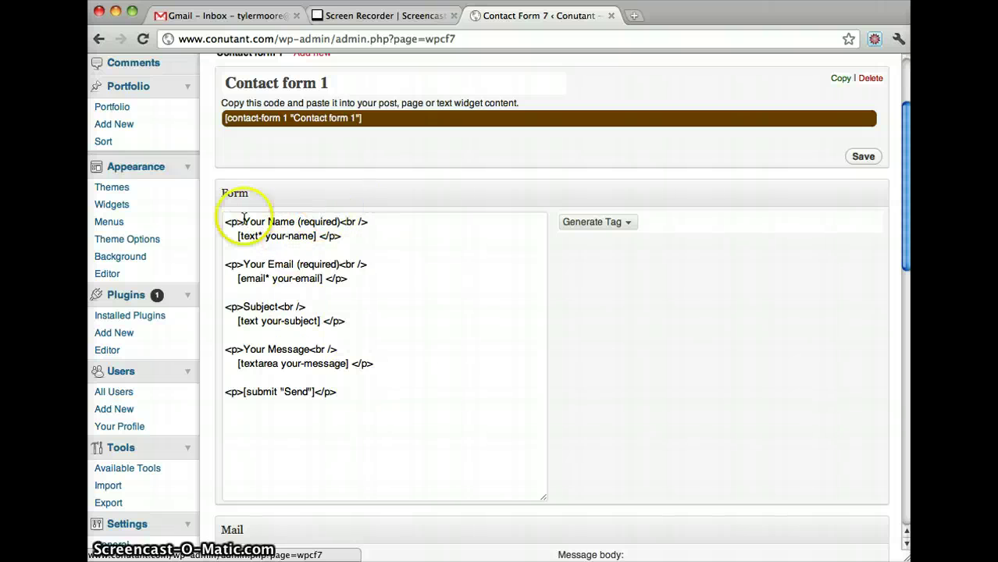
left_click(269, 222)
left_click_drag(270, 222, 318, 238)
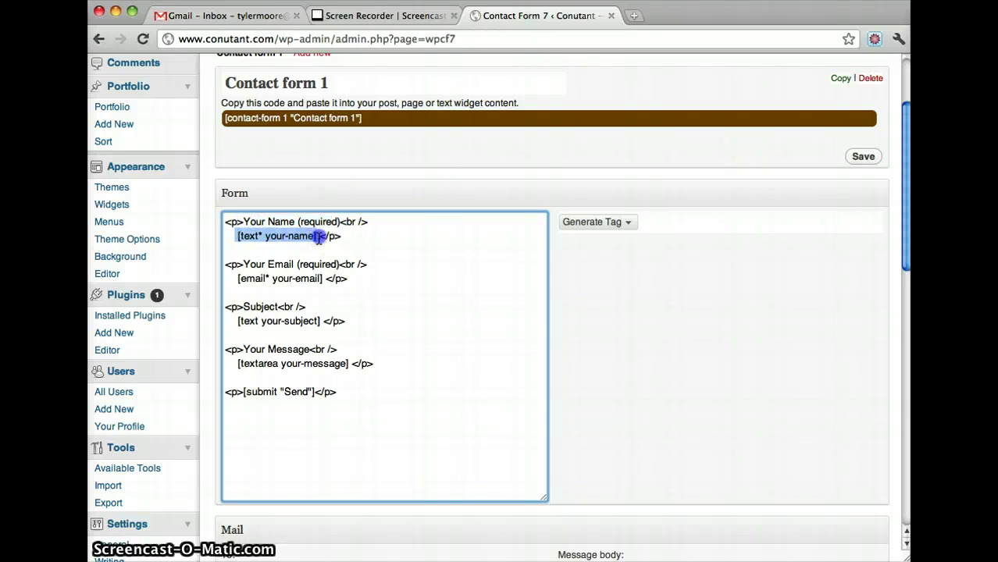
left_click_drag(240, 264, 365, 264)
left_click_drag(232, 278, 313, 283)
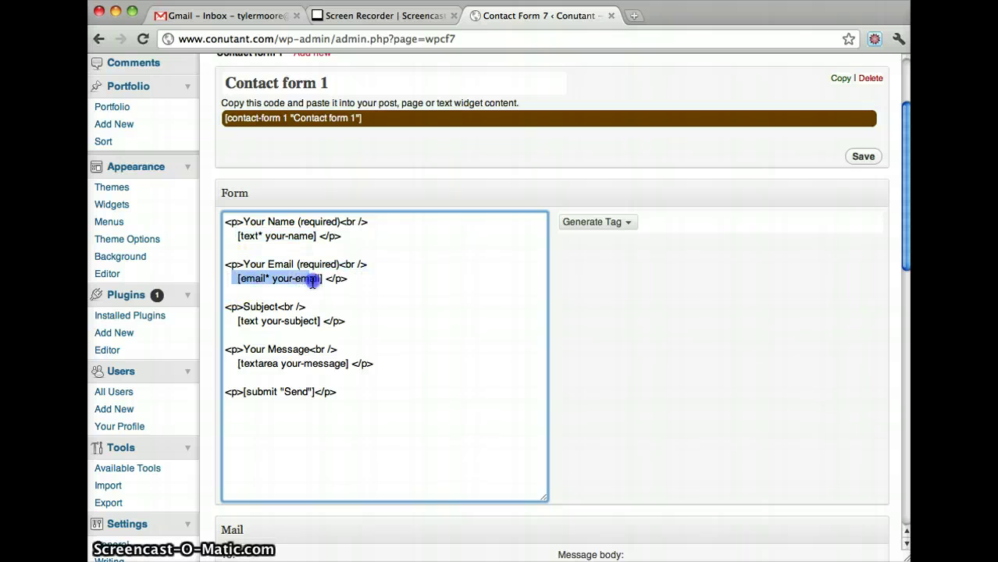
left_click_drag(344, 393, 245, 395)
left_click(370, 392)
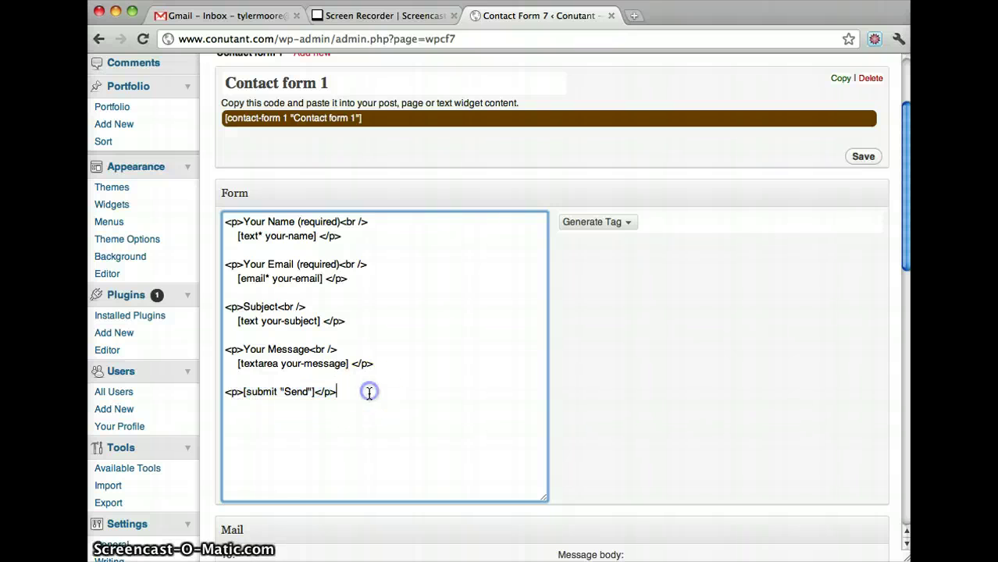
- Choose File upload from the Generate Tag list to produce the [file file-74] tag
left_click(629, 224)
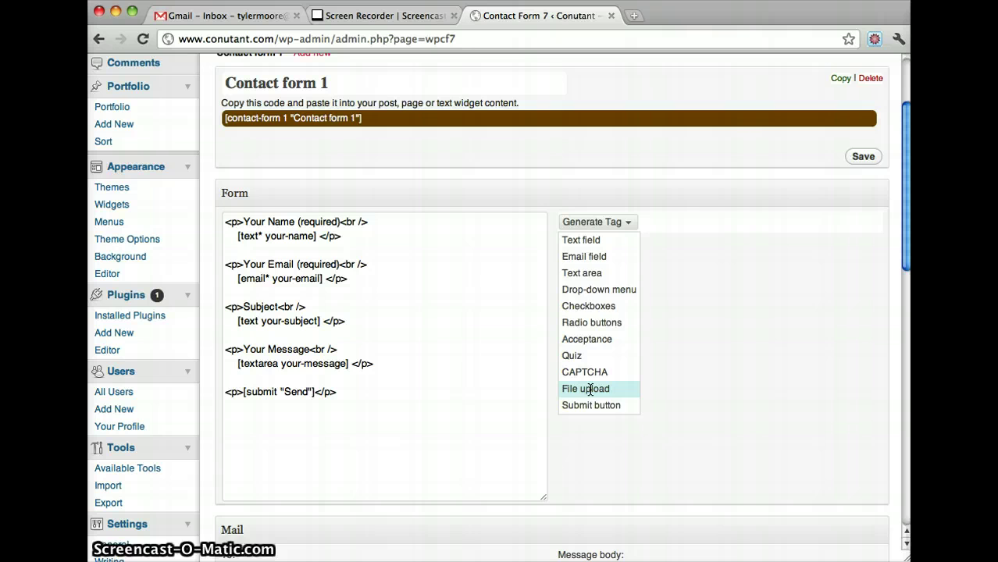
left_click(591, 389)
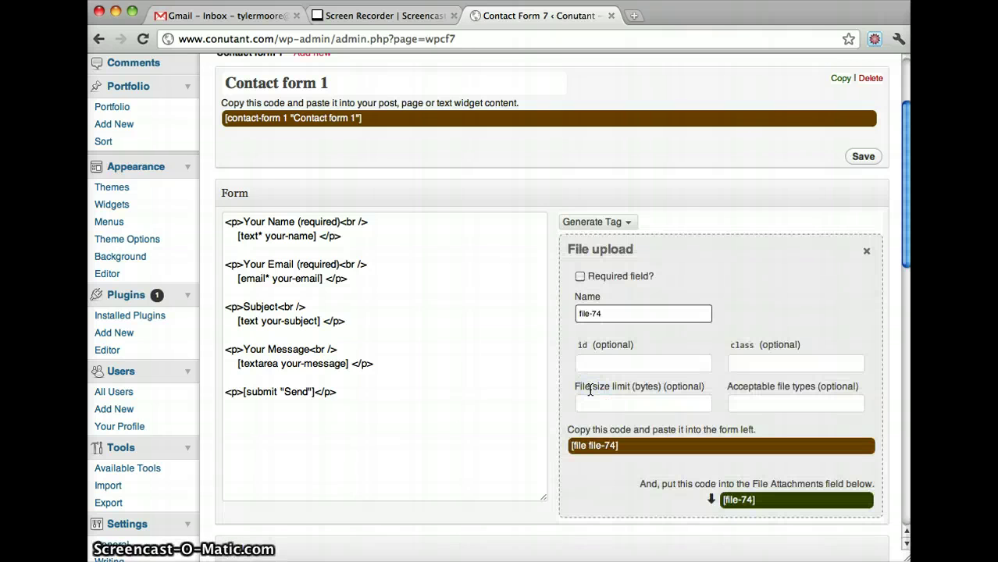
left_click(732, 352)
- Put the [file file-74] tag on a new line after the Your Message field
scroll(731, 351, "down", 2)
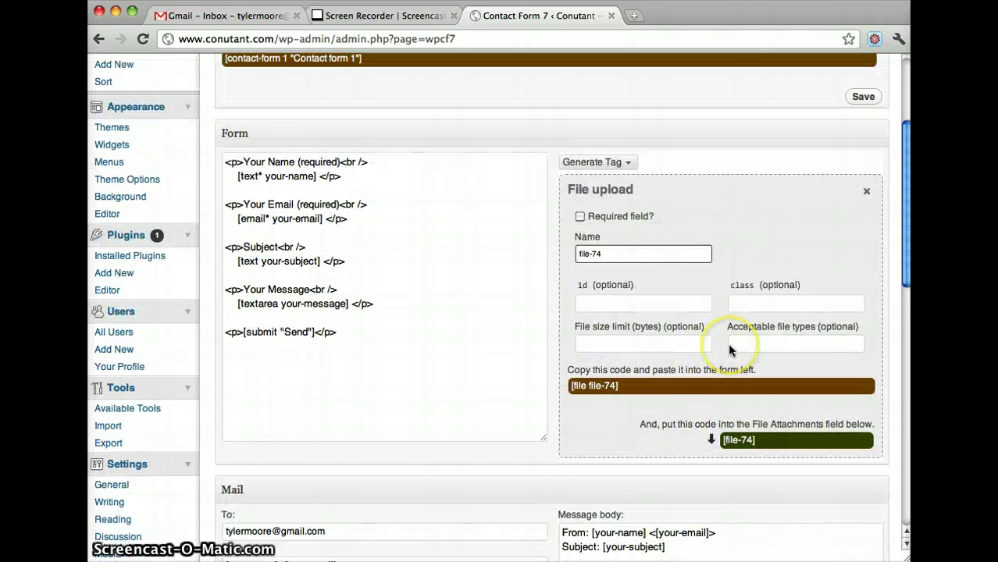
left_click(630, 389)
left_click(629, 387)
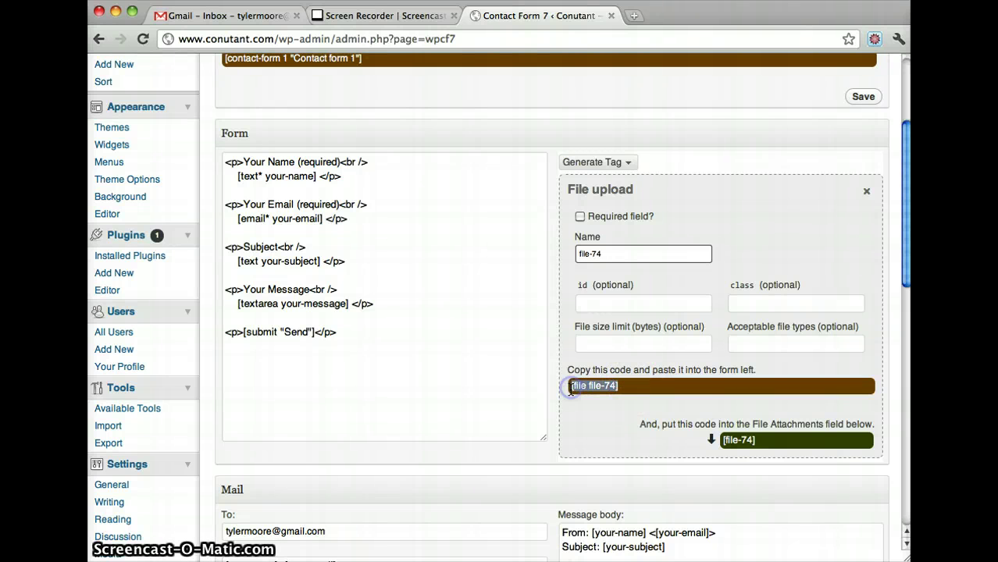
left_click_drag(570, 392, 392, 304)
left_click(392, 304)
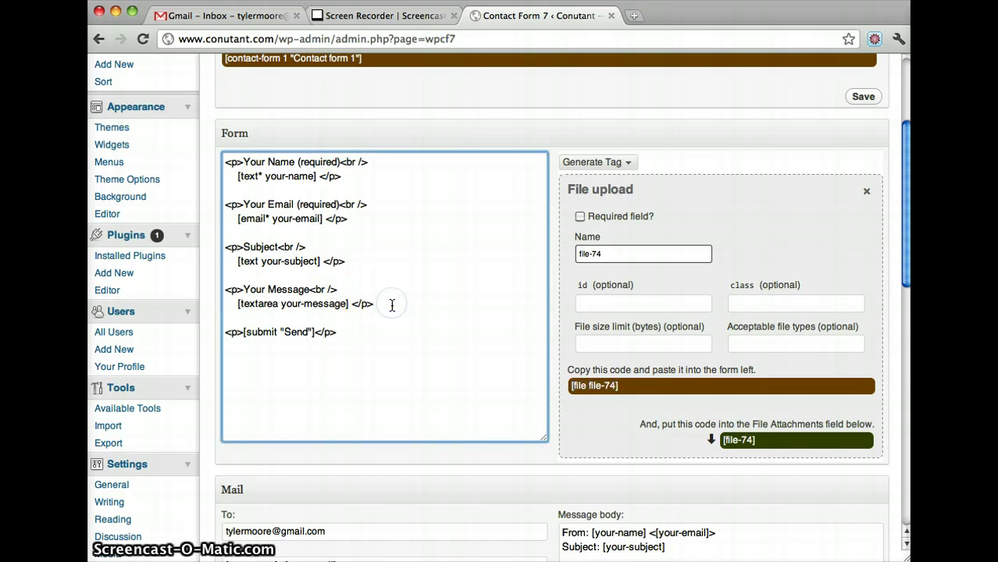
key("Return")
key("Return")
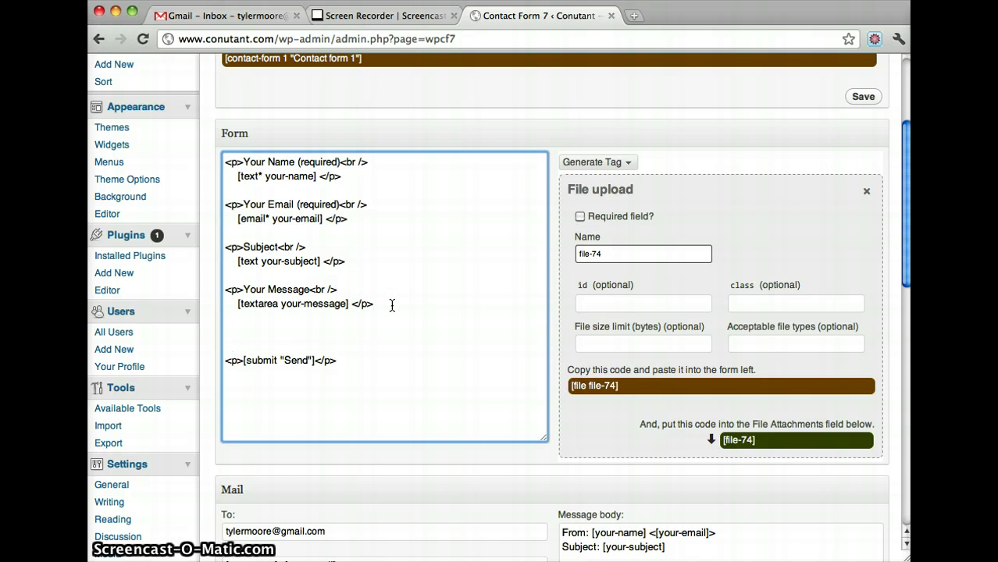
- Add an 'Upload File' label line above the [file file-74] tag
left_click_drag(360, 292, 217, 288)
key("super+c")
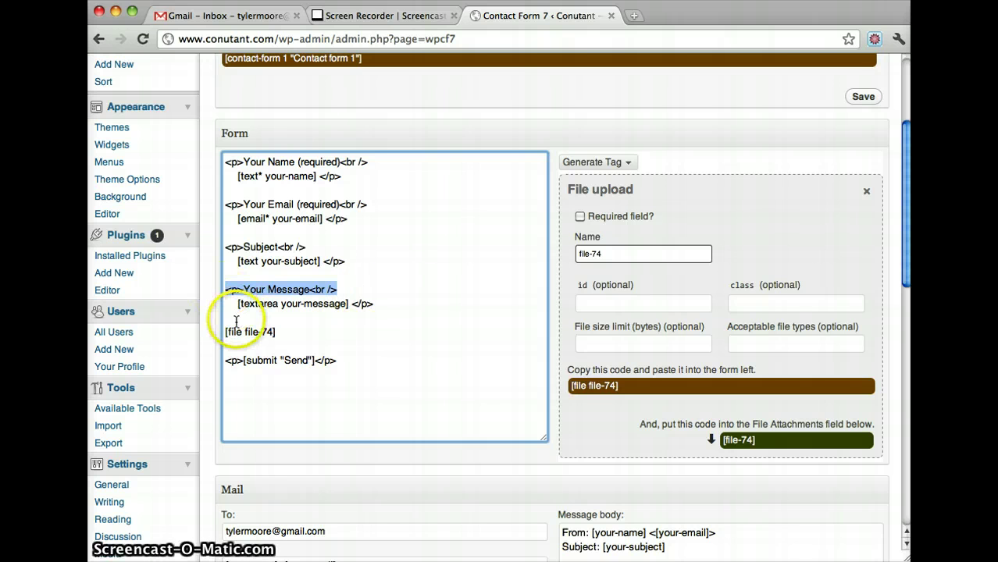
left_click(236, 321)
key("Return")
key("super+v")
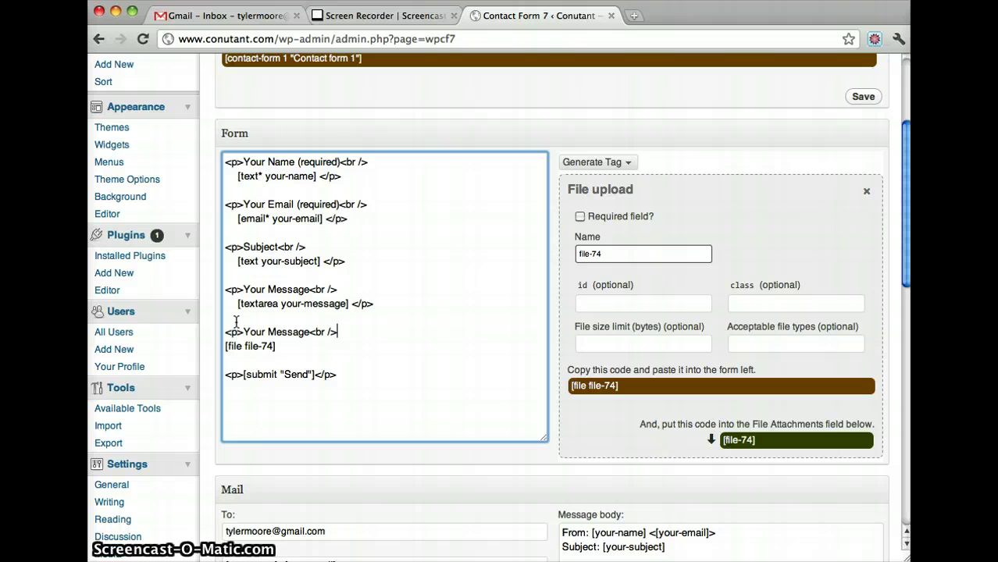
left_click_drag(311, 335, 244, 333)
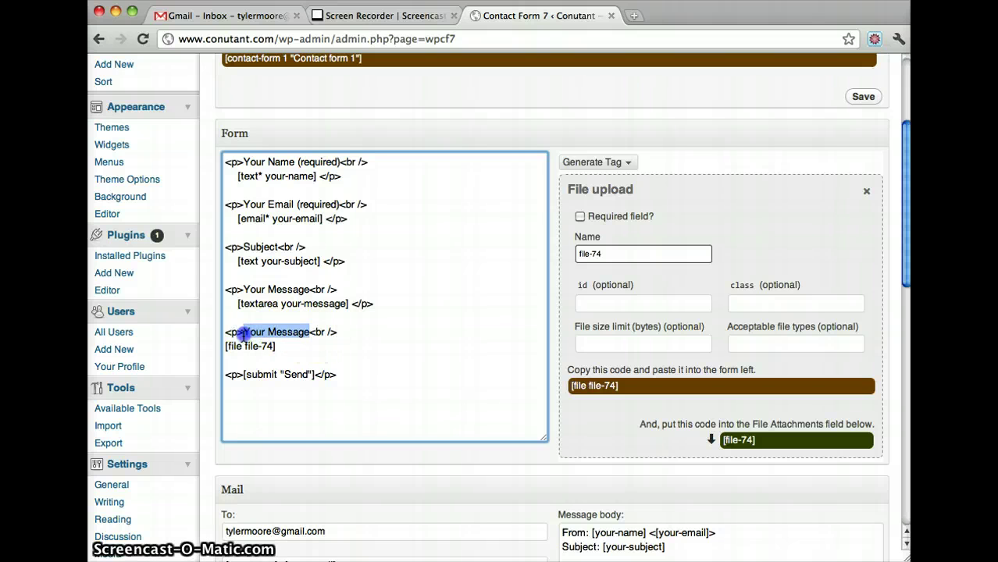
type("Upload")
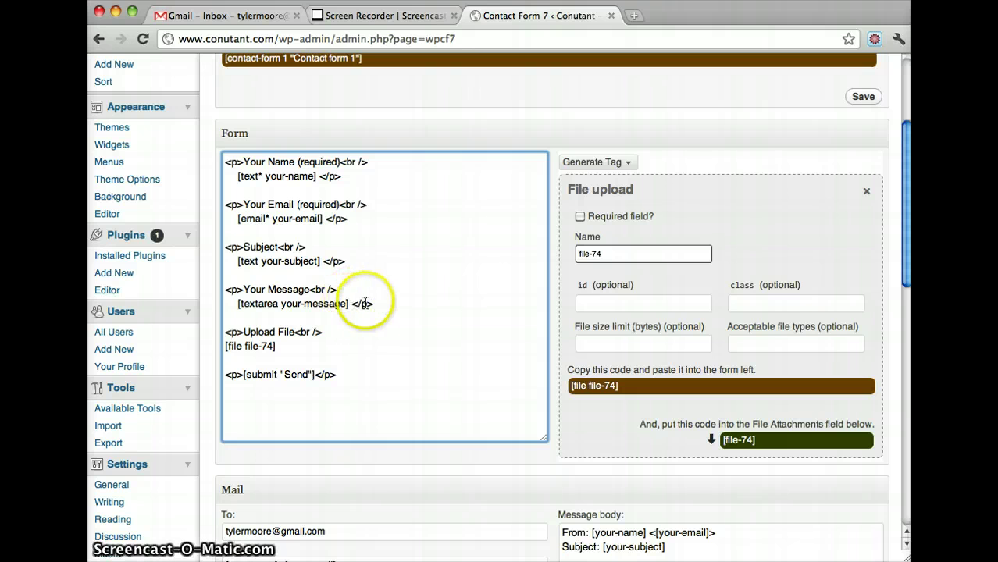
left_click(297, 331)
left_click_drag(327, 331, 225, 350)
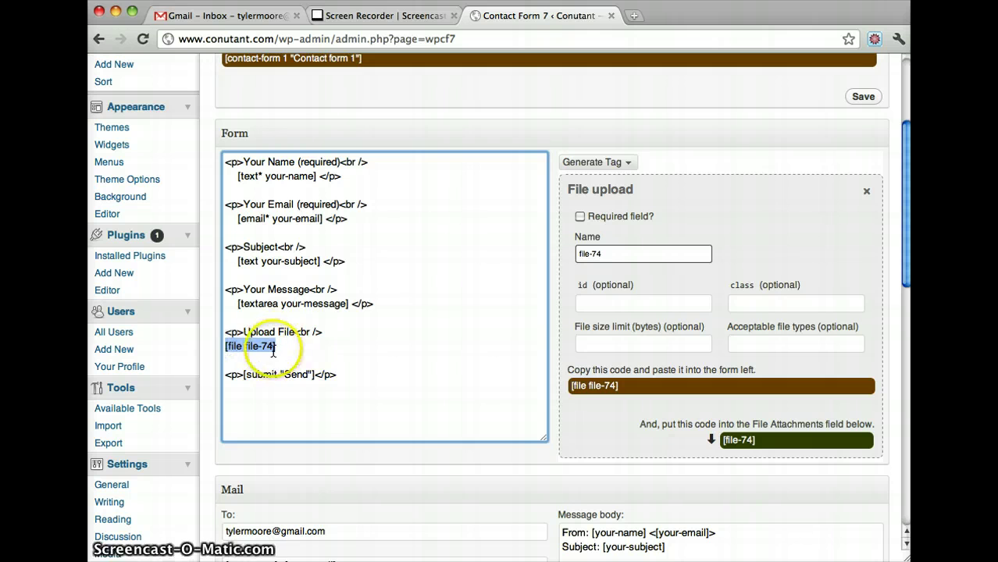
- Close the file tag's paragraph with a </p> copied from the message field
left_click_drag(353, 309, 381, 308)
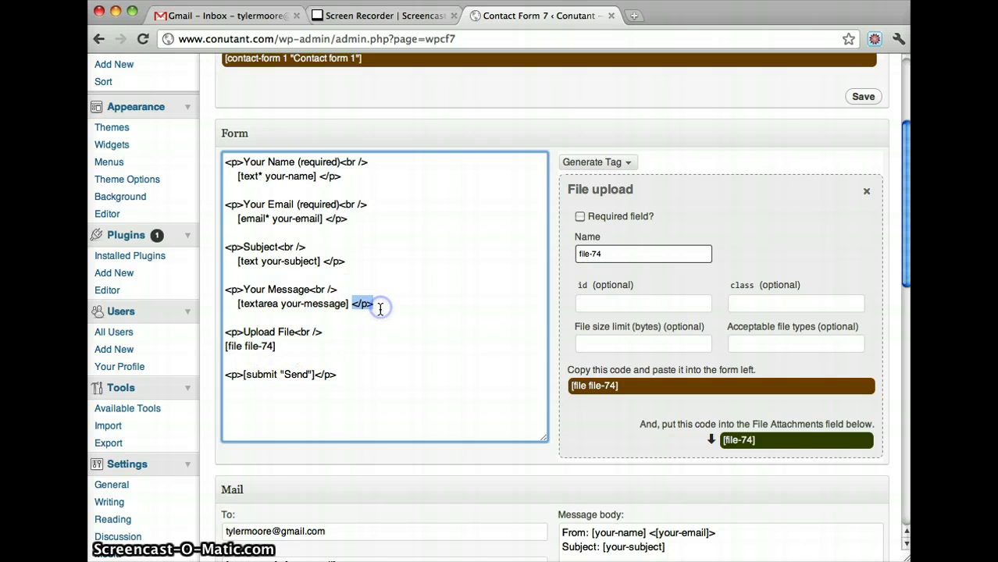
key("super+c")
left_click(299, 344)
key("super+v")
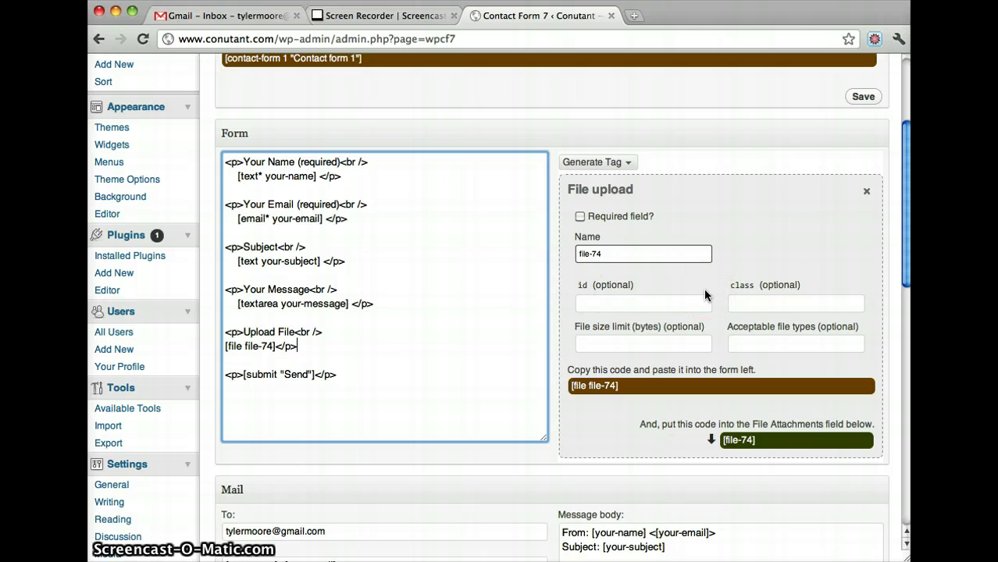
- Paste the [file-74] tag into the Mail message body above the --
scroll(706, 295, "down", 5)
left_click_drag(722, 289, 762, 291)
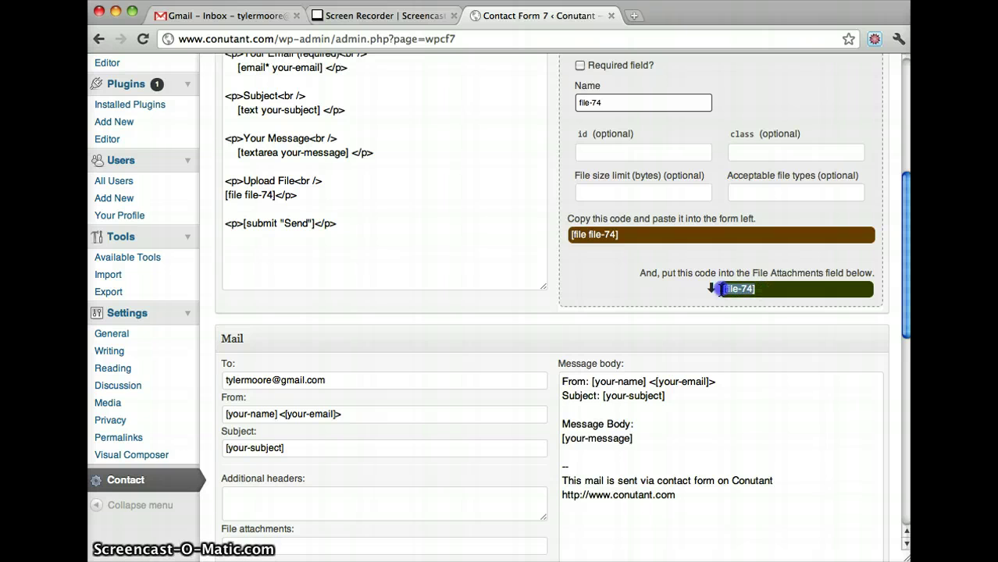
scroll(727, 328, "down", 3)
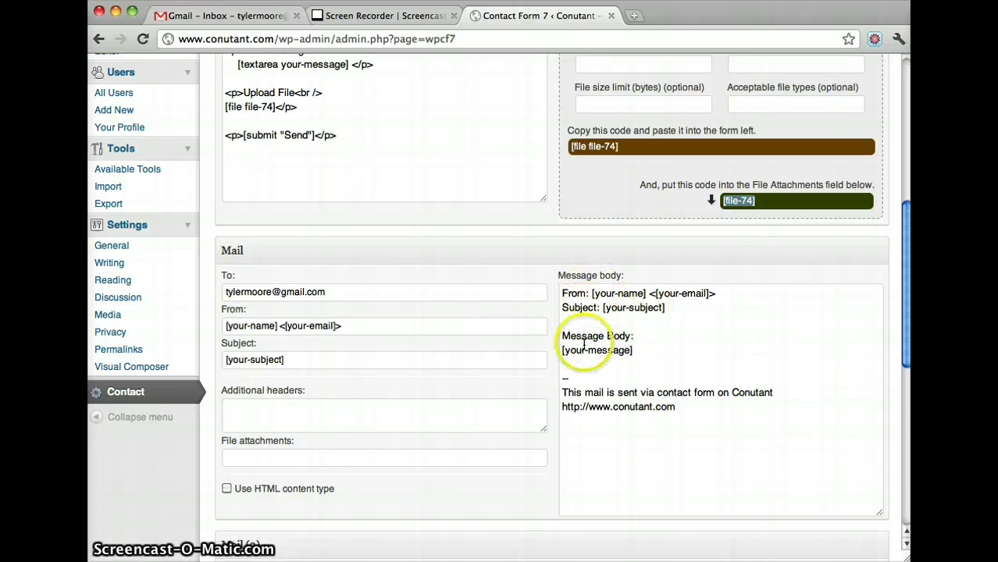
left_click(648, 364)
key("Return")
key("Return")
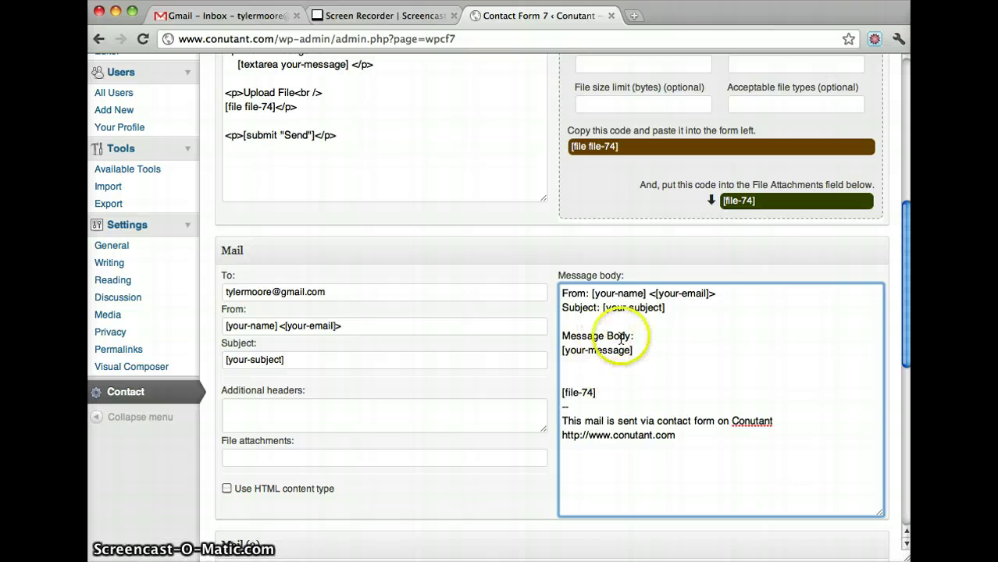
- Add an 'Uploaded File:' label line above [file-74] in the message body
left_click_drag(636, 335, 560, 336)
key("super+c")
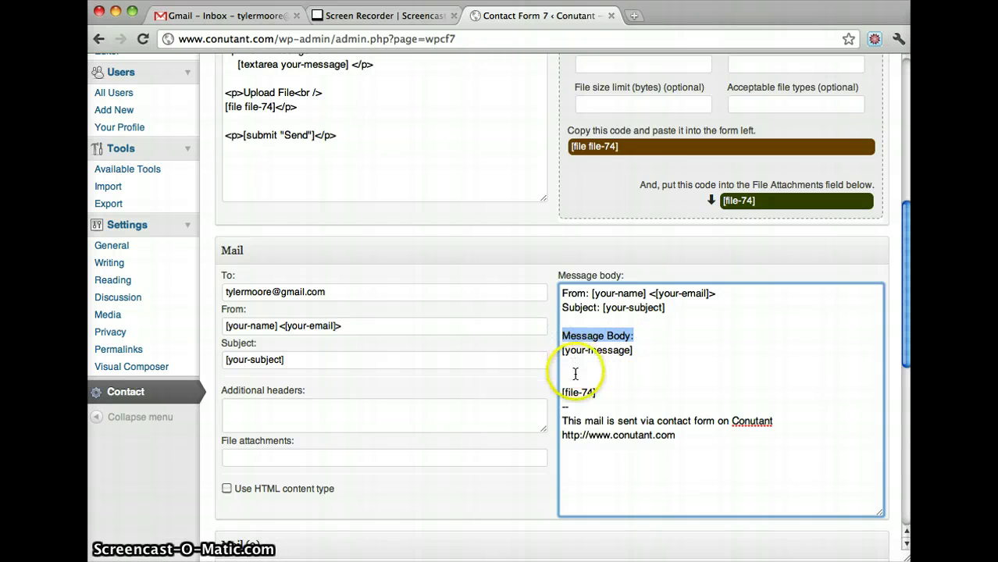
left_click(570, 378)
key("super+v")
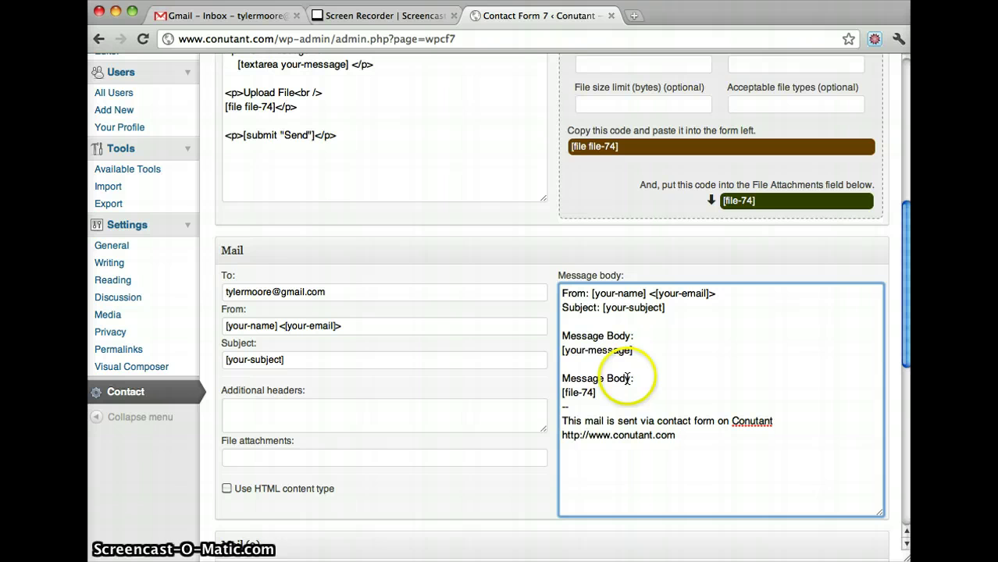
left_click_drag(627, 379, 556, 379)
type("Uploaded File:")
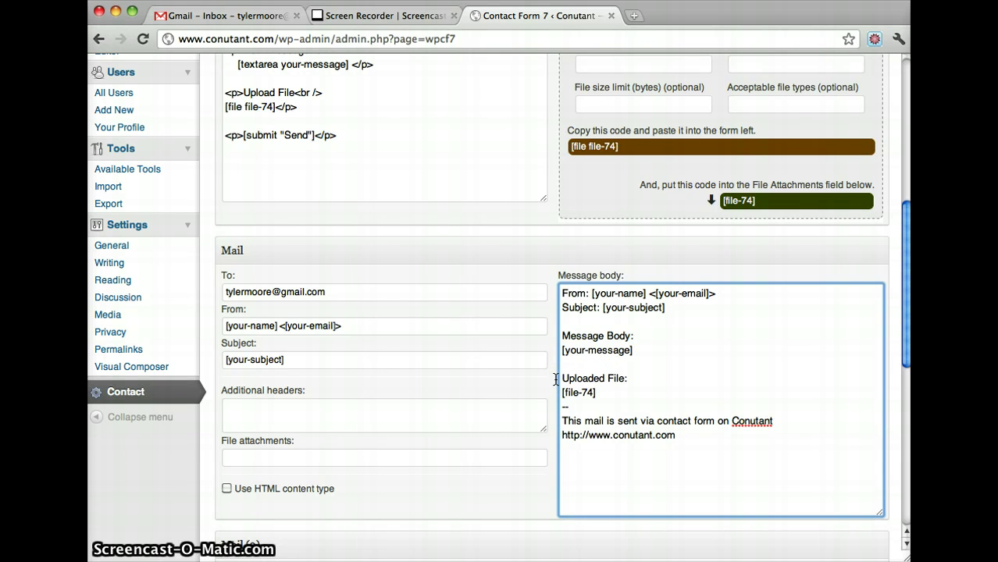
left_click_drag(709, 446, 562, 290)
scroll(561, 291, "up", 5)
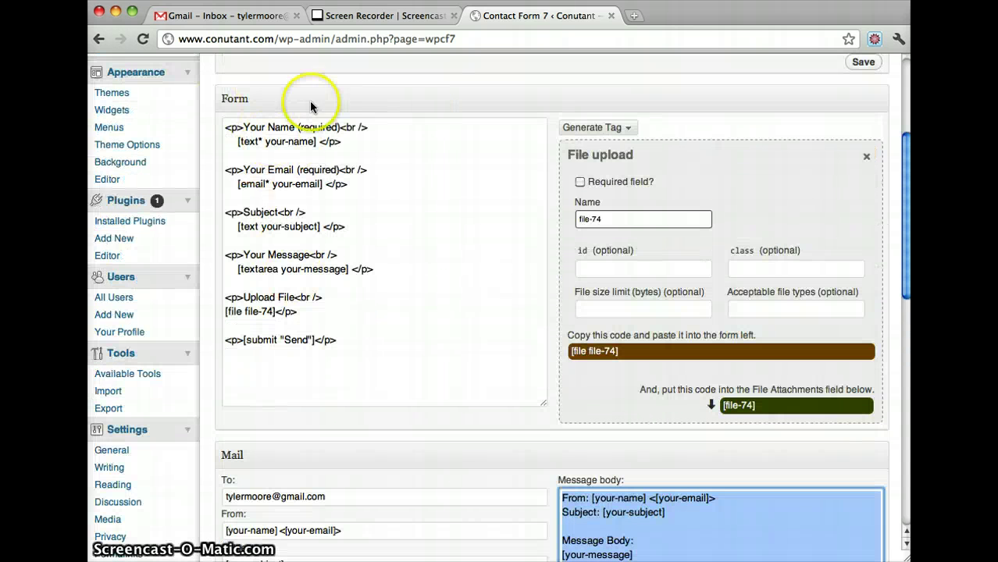
scroll(608, 290, "down", 4)
- Paste [file-74] from the code box into the Mail File attachments field
scroll(612, 293, "up", 3)
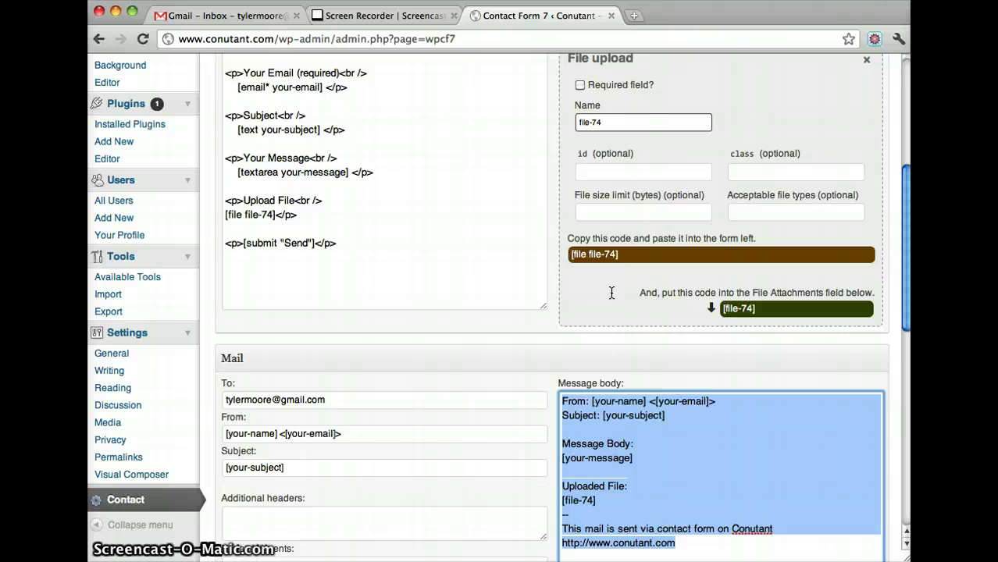
scroll(611, 292, "up", 5)
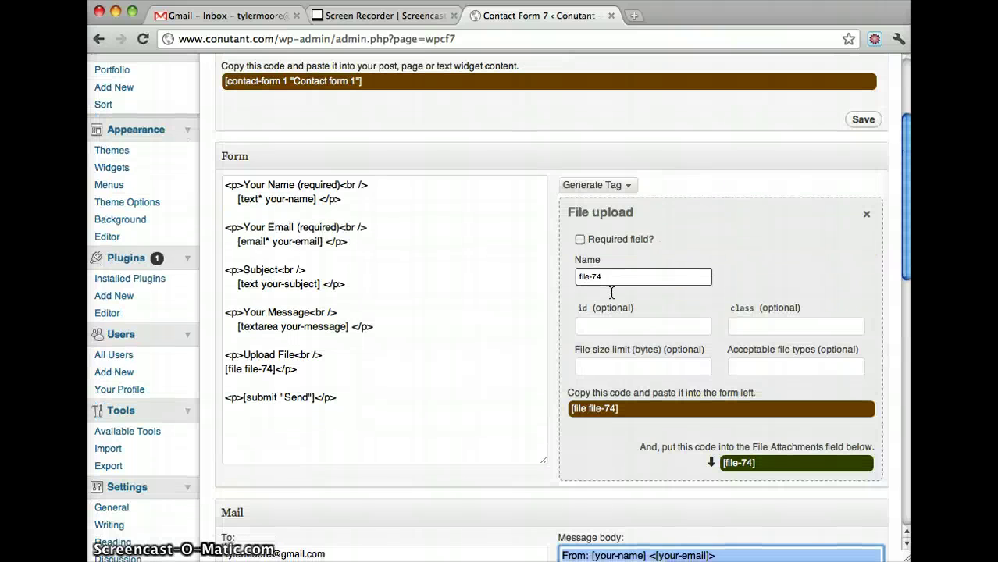
scroll(612, 294, "down", 1)
scroll(611, 293, "down", 5)
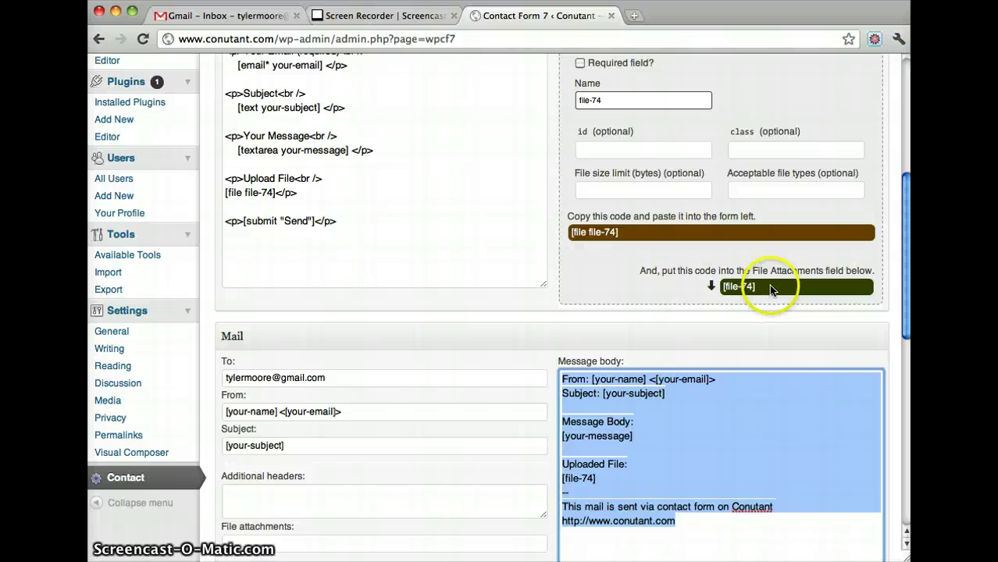
left_click(770, 288)
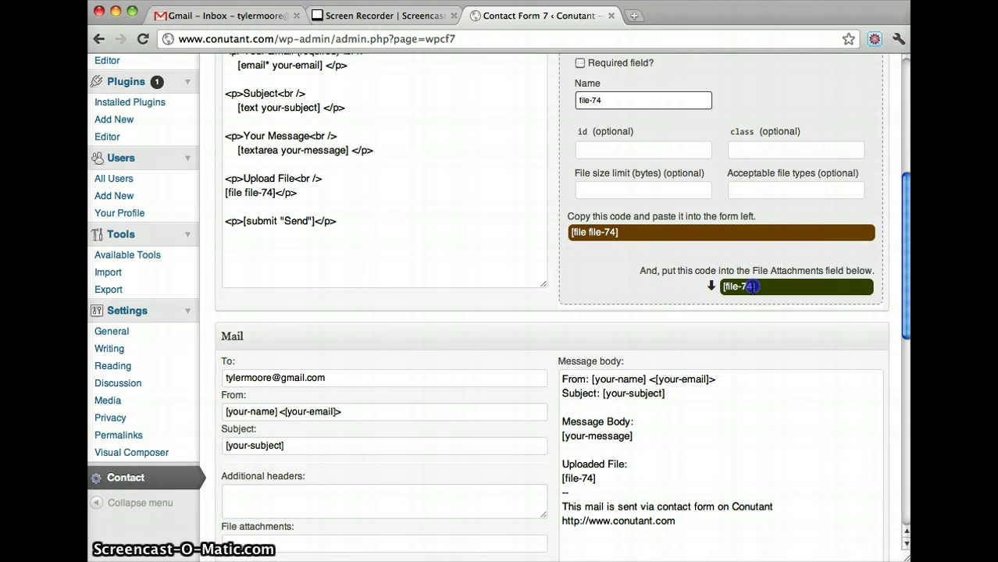
scroll(509, 304, "down", 4)
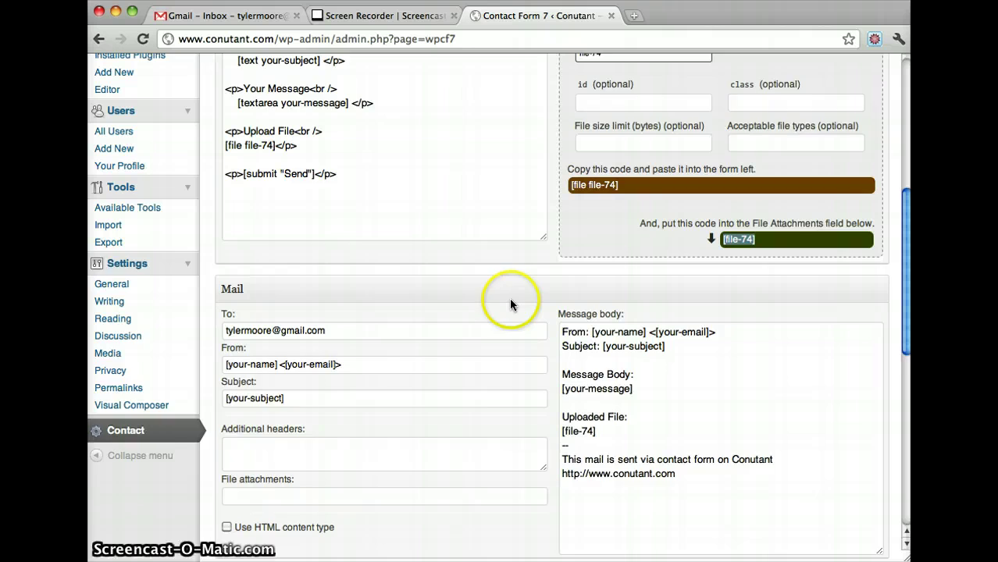
left_click(260, 422)
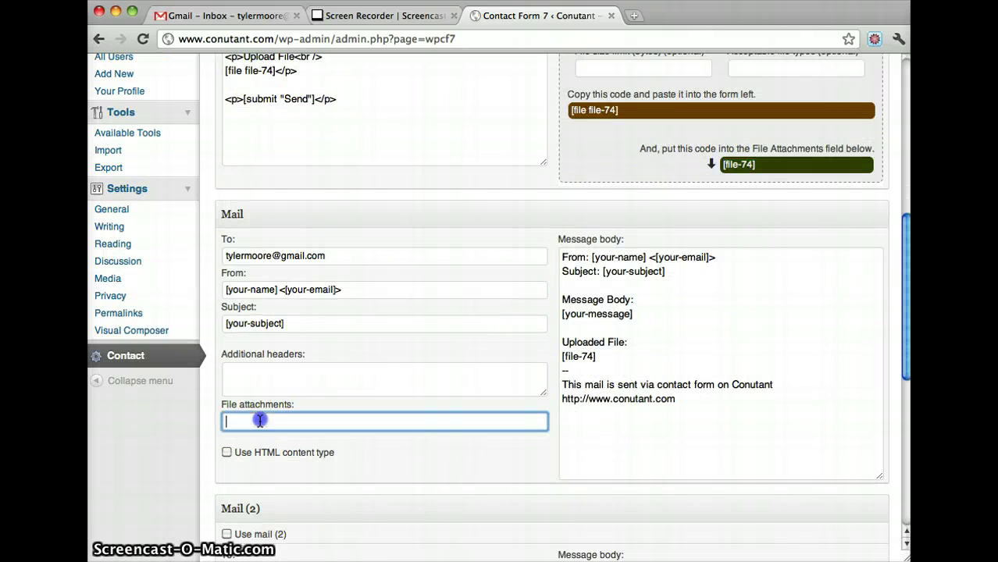
key("super+v")
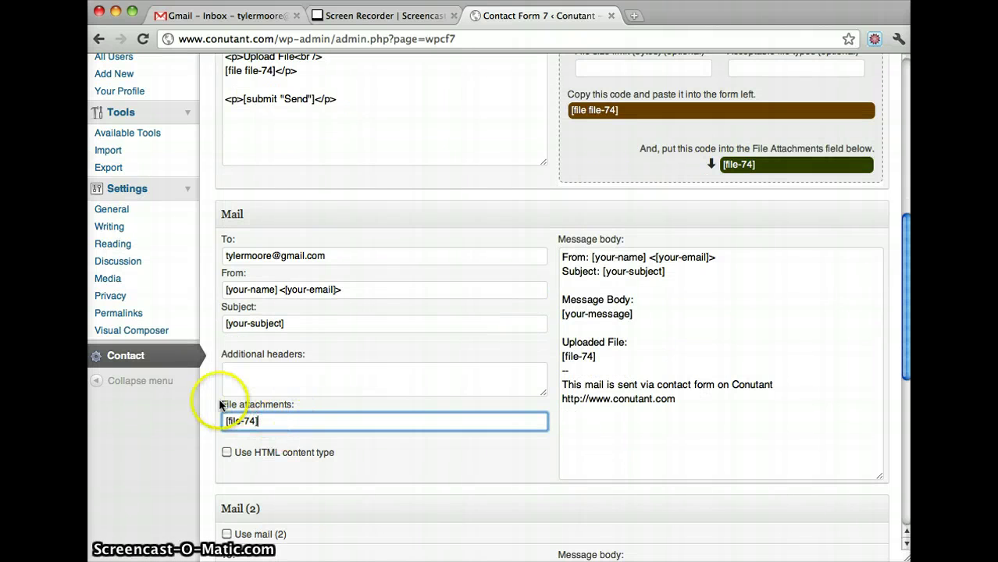
scroll(280, 418, "up", 4)
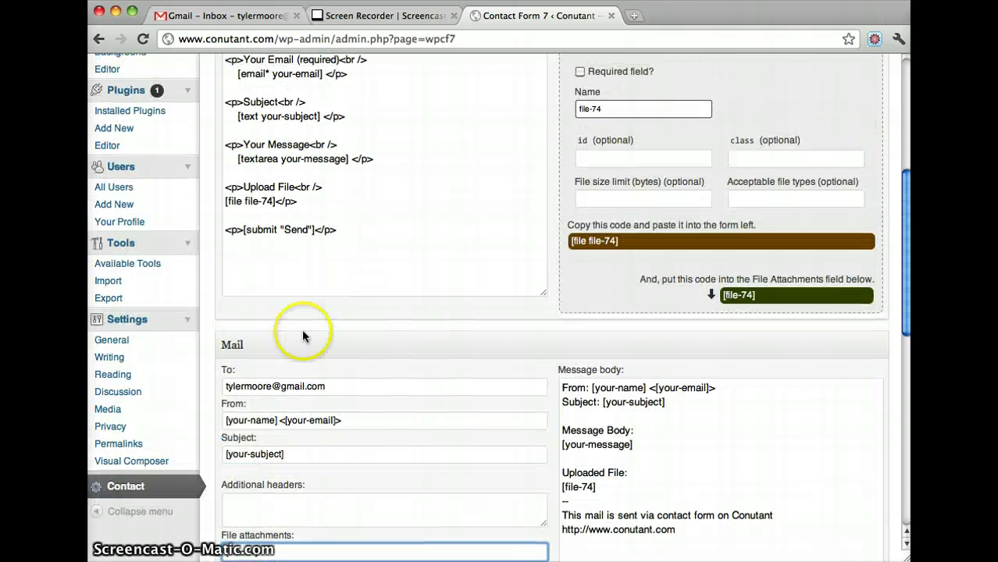
scroll(273, 211, "down", 3)
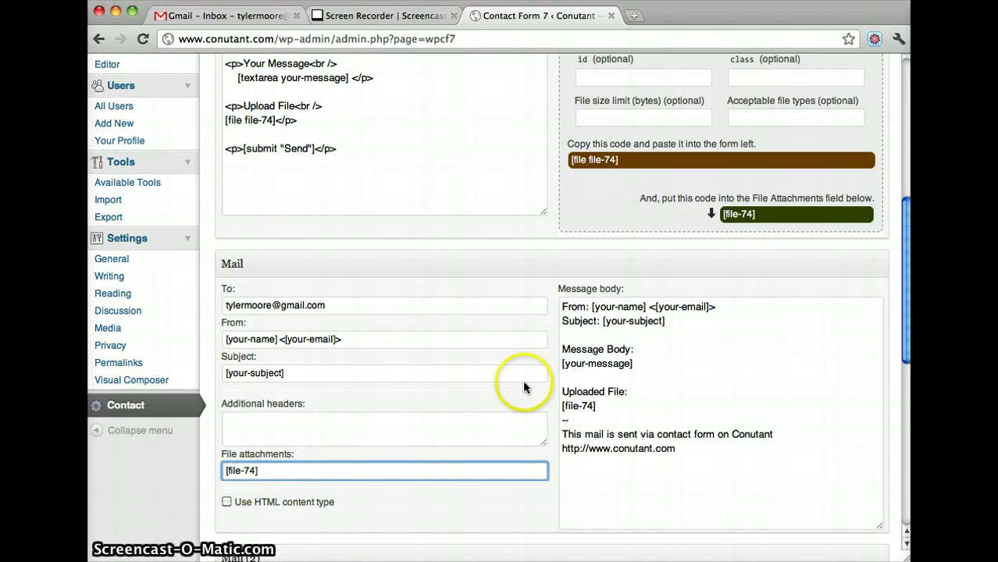
scroll(675, 352, "up", 15)
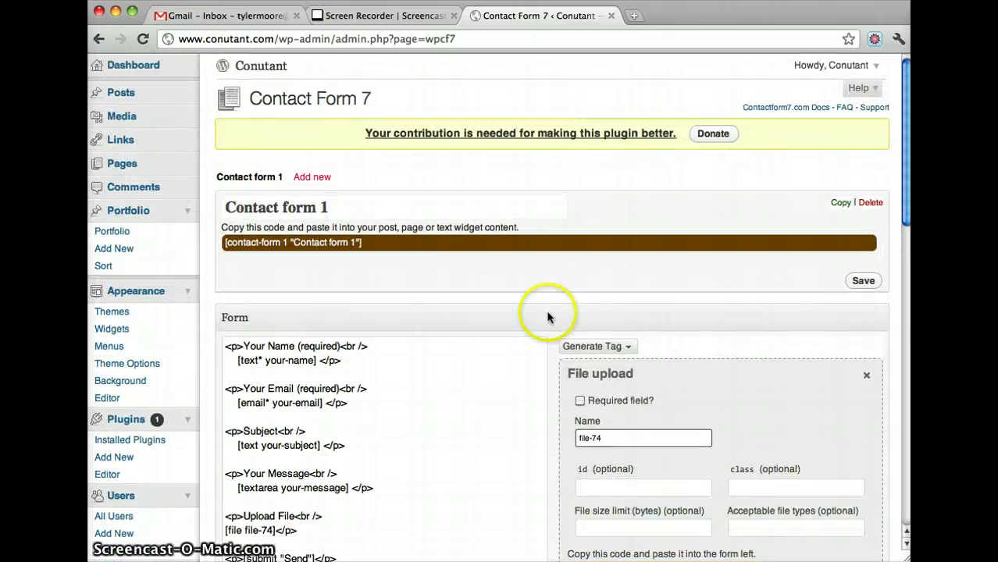
- Select the form's shortcode, save Contact form 1, and go to the Pages list
left_click(367, 245)
key("super+c")
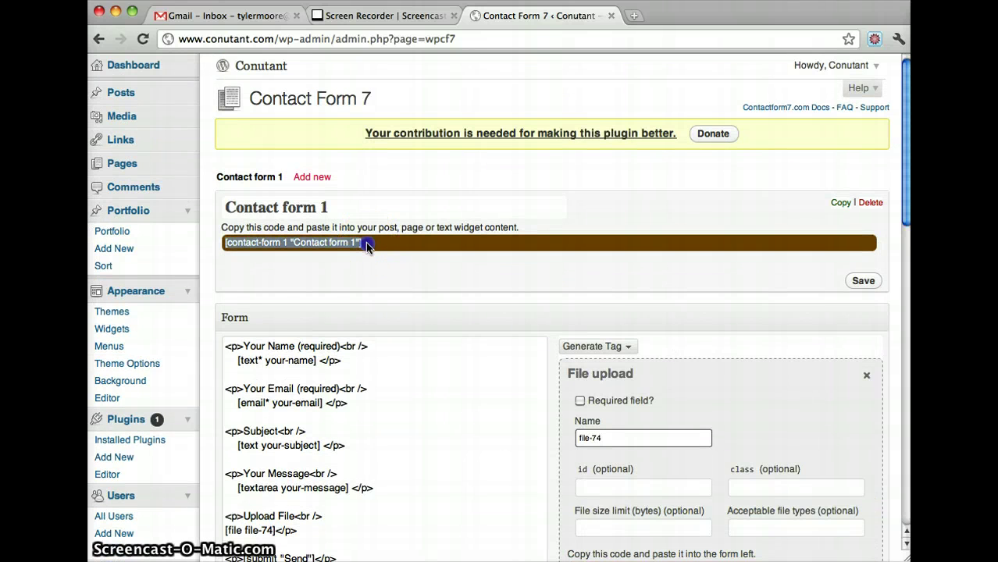
left_click_drag(367, 244, 278, 243)
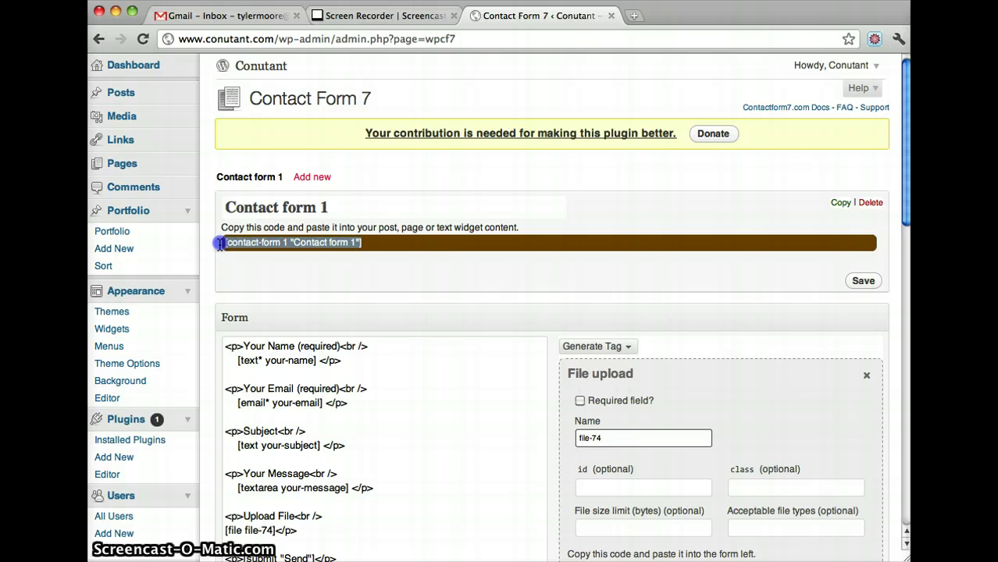
left_click_drag(220, 243, 223, 245)
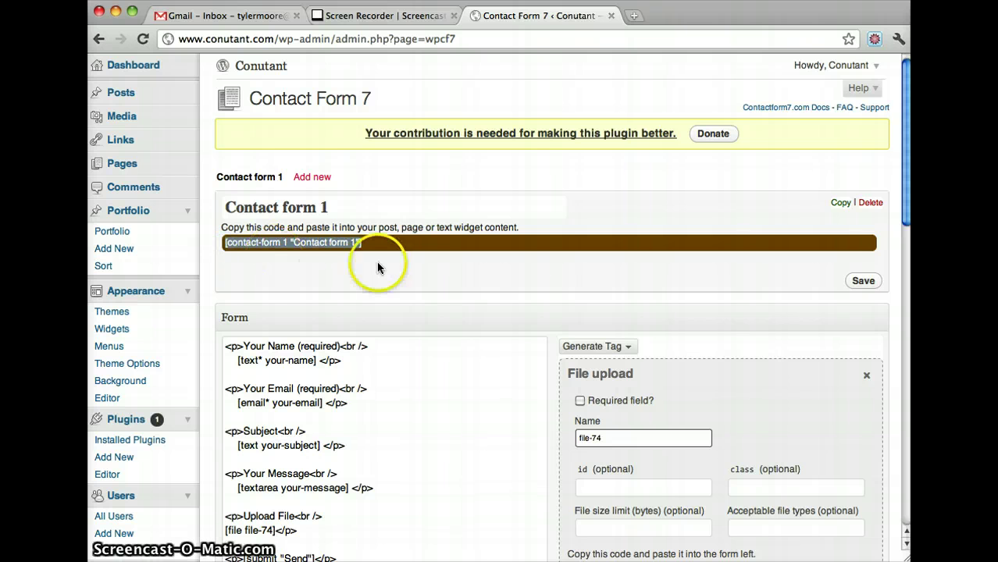
scroll(372, 290, "down", 3)
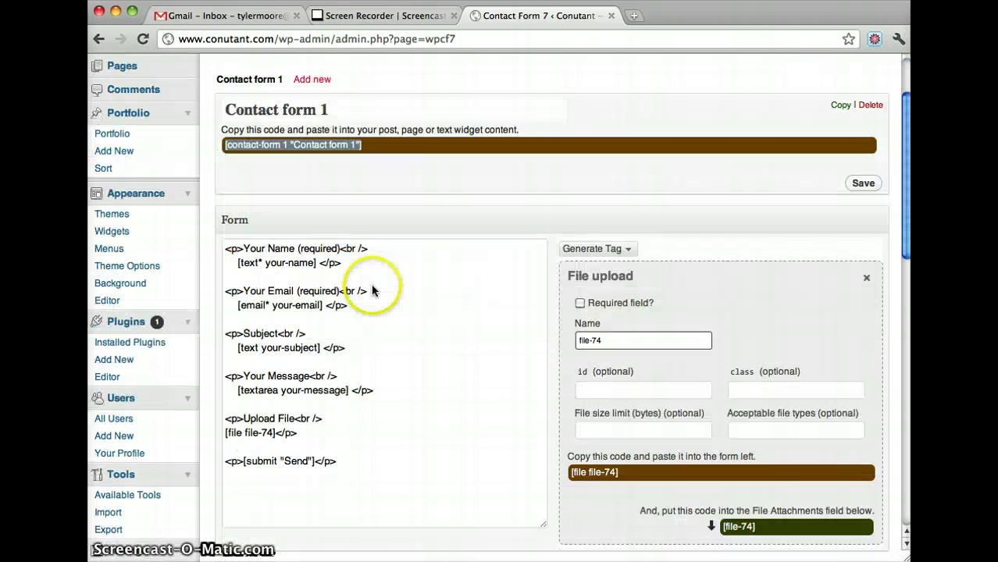
scroll(328, 356, "up", 3)
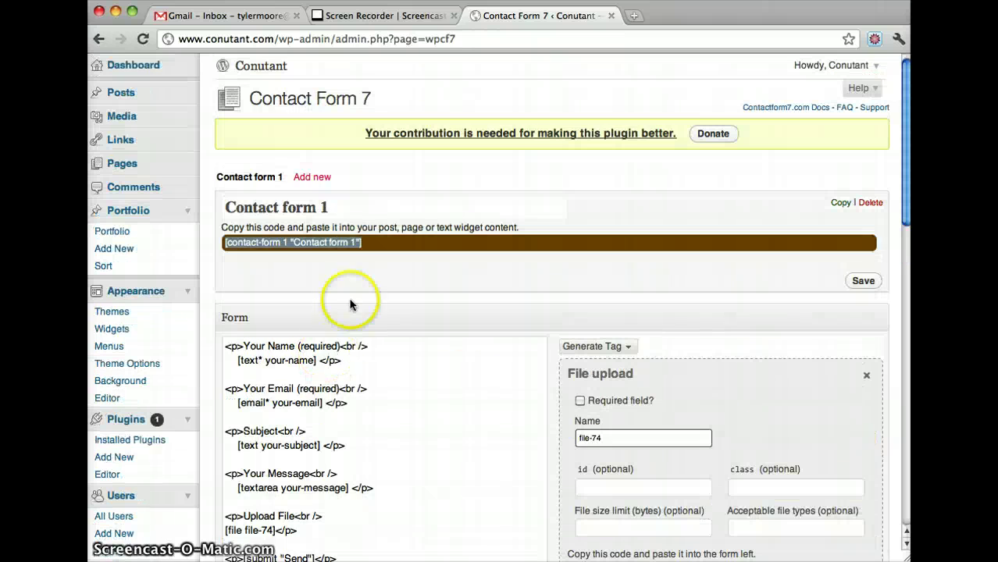
left_click(864, 281)
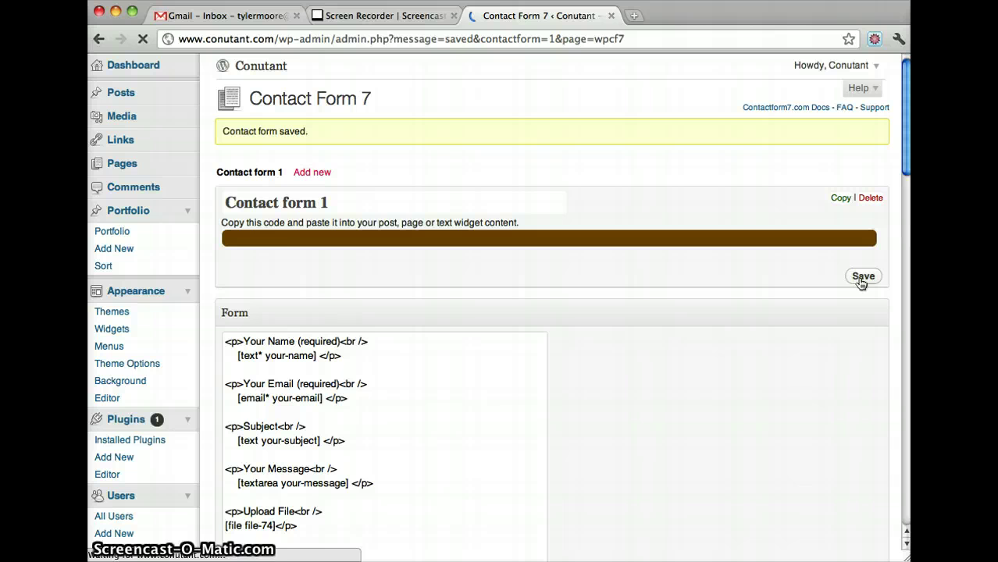
left_click(123, 166)
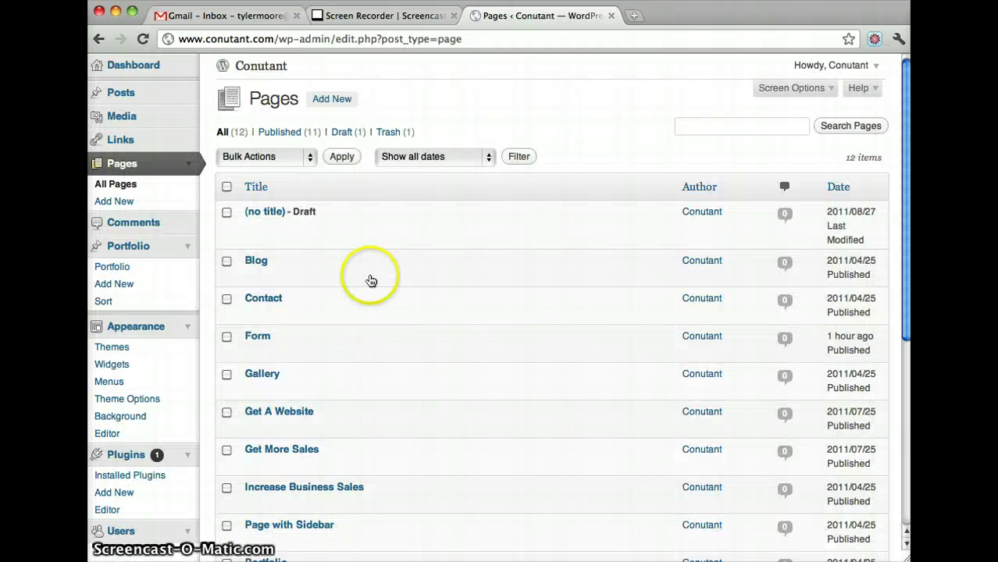
- Paste [contact-form 1 "Contact form 1"] into the Form page content and update the page
left_click(253, 353)
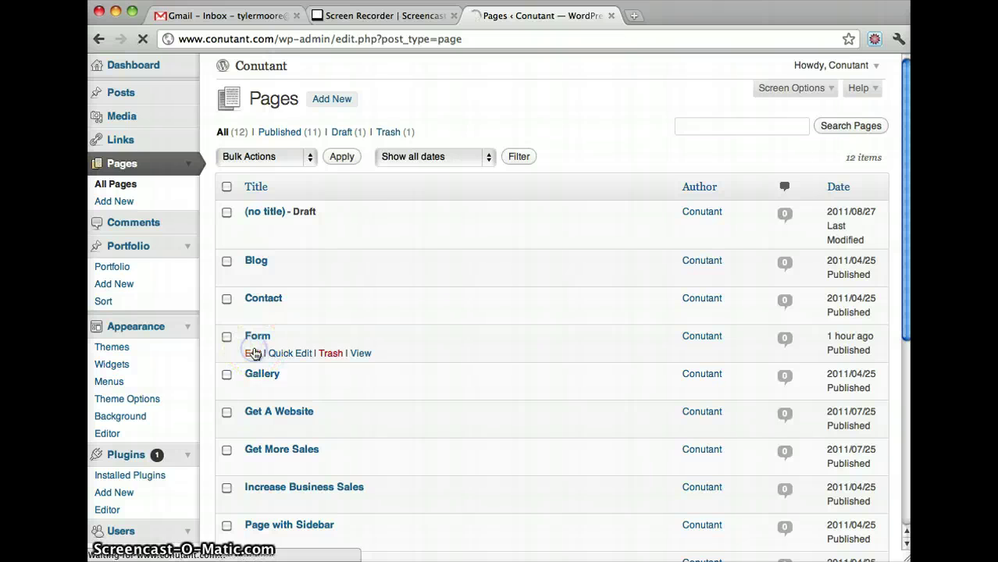
left_click(342, 359)
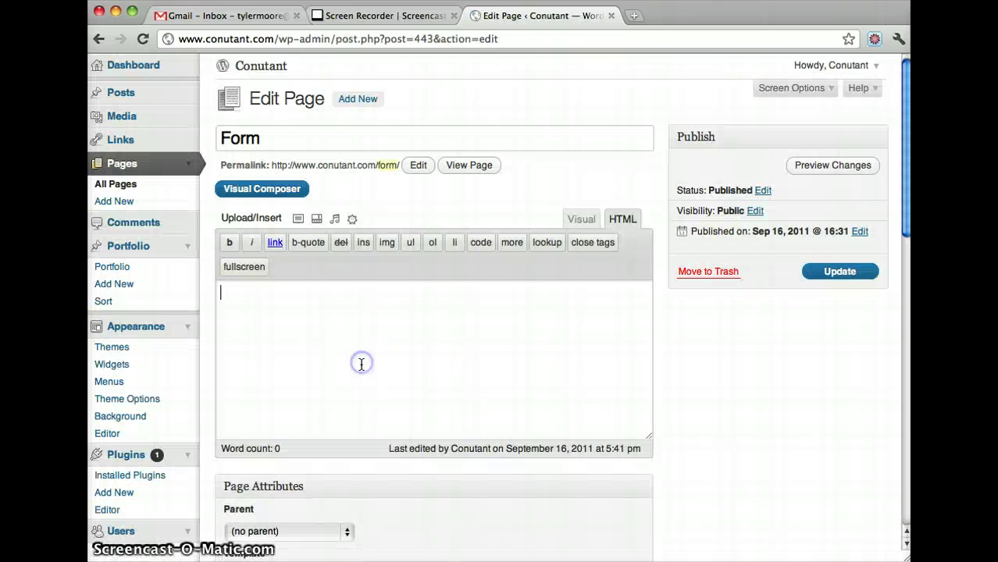
key("super+v")
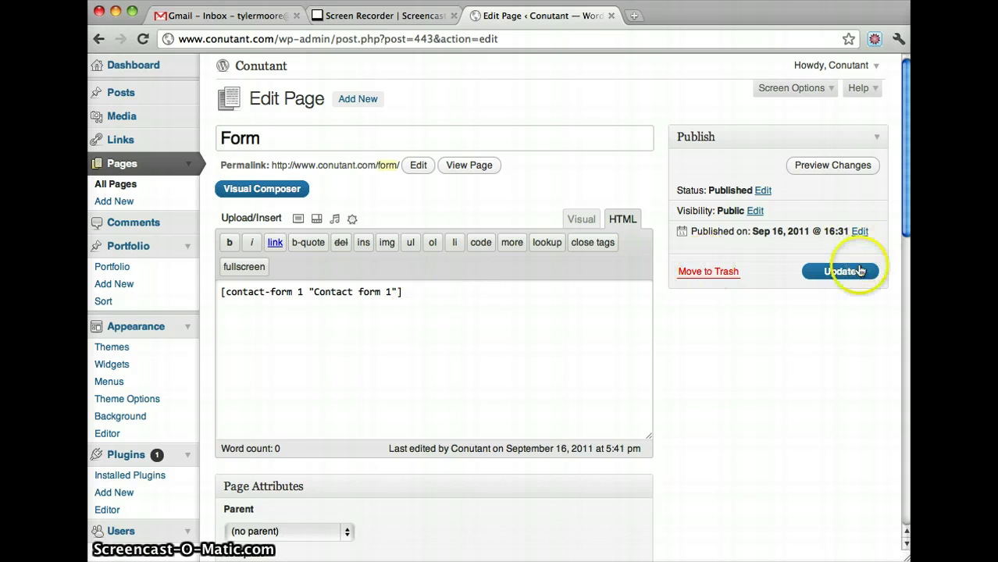
left_click(849, 272)
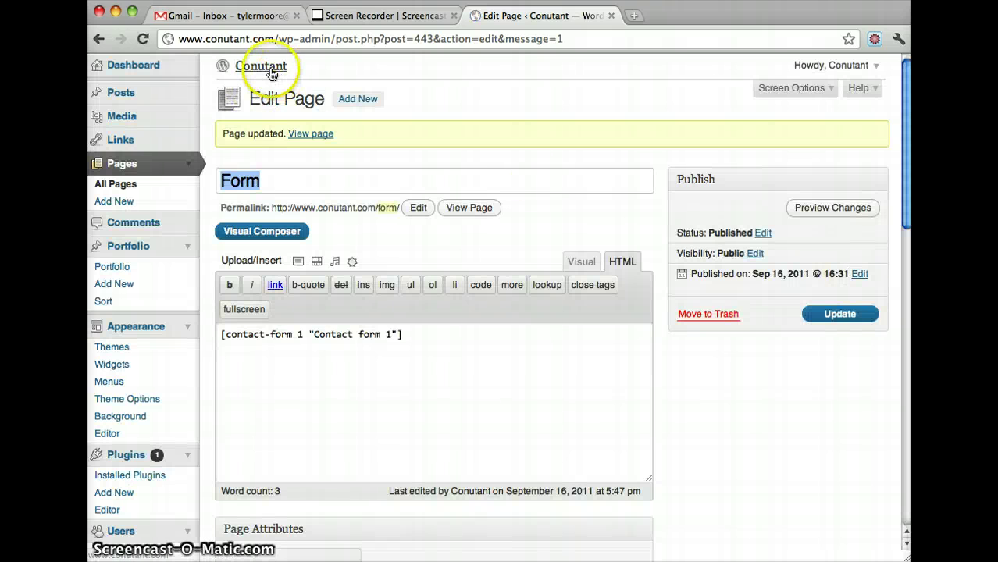
- Open the live site in a new tab and go to its GET A QUOTE form page
middle_click(269, 73)
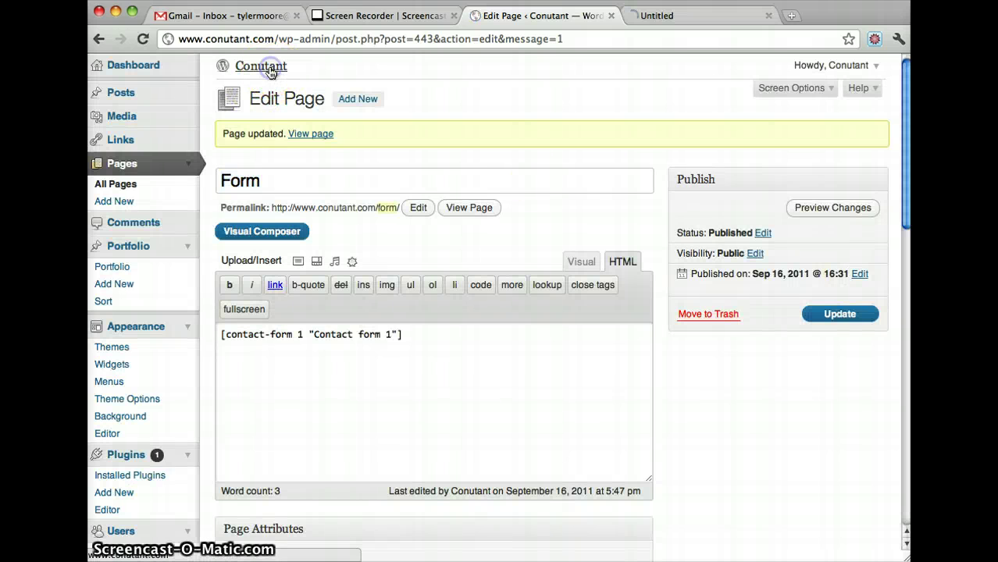
left_click(692, 19)
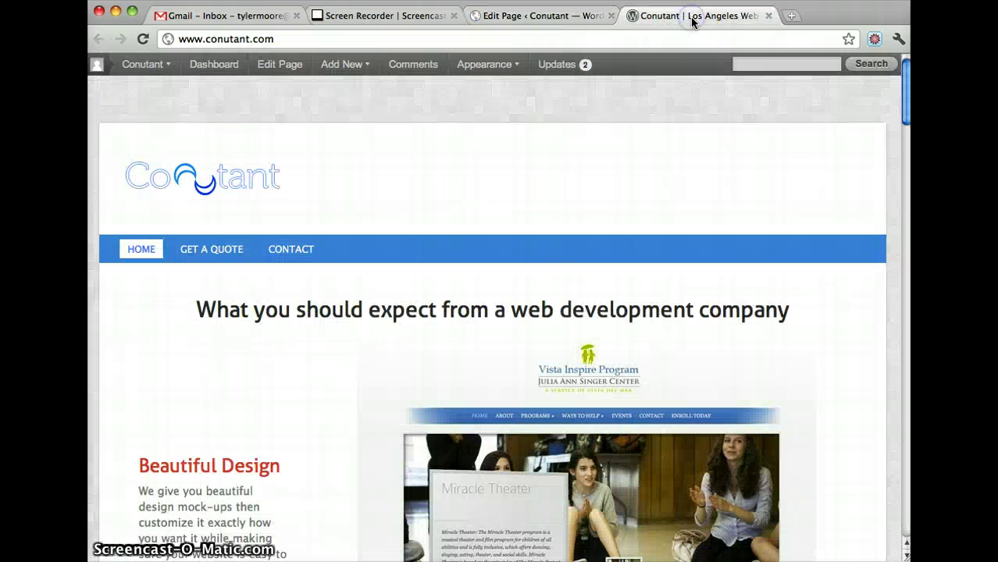
left_click(221, 245)
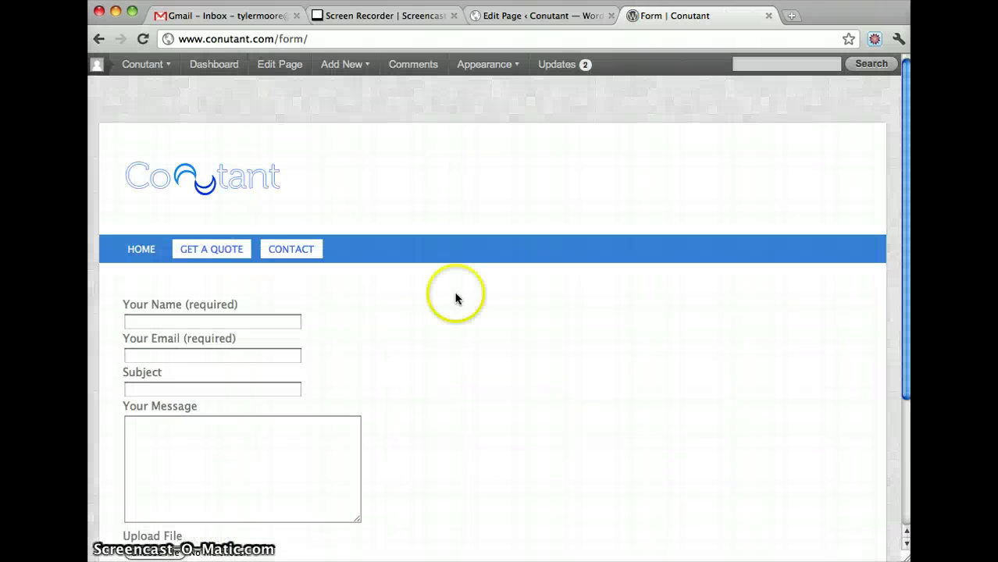
scroll(348, 273, "down", 3)
- Fill in the sender's name, email address and subject 'Hello', then open the file chooser
left_click(202, 236)
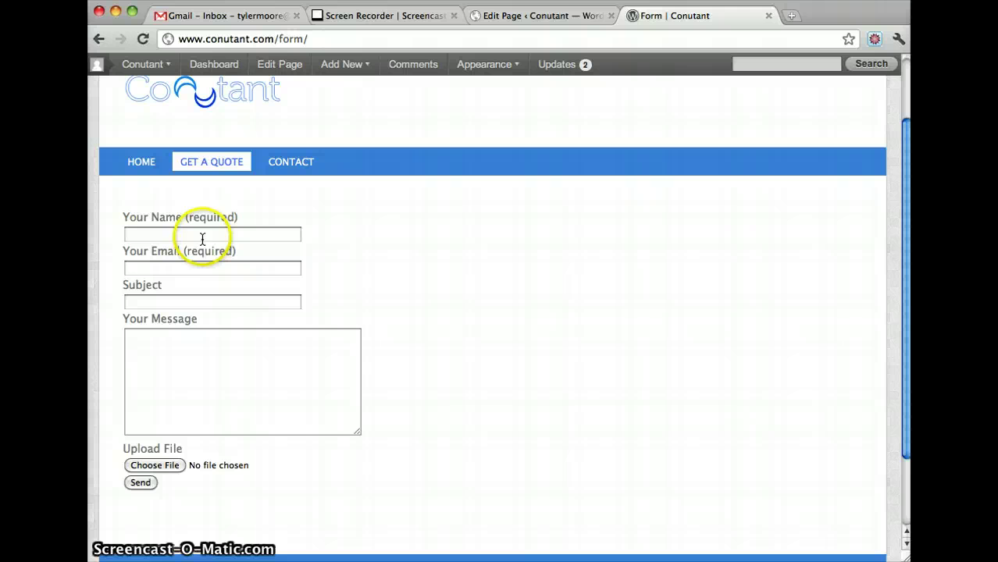
type("RTyler")
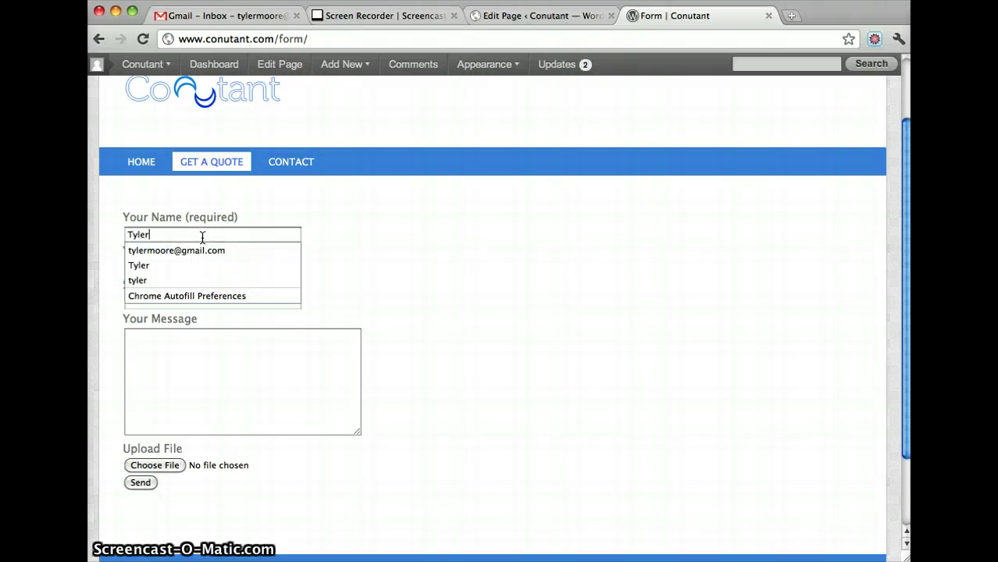
key("Tab")
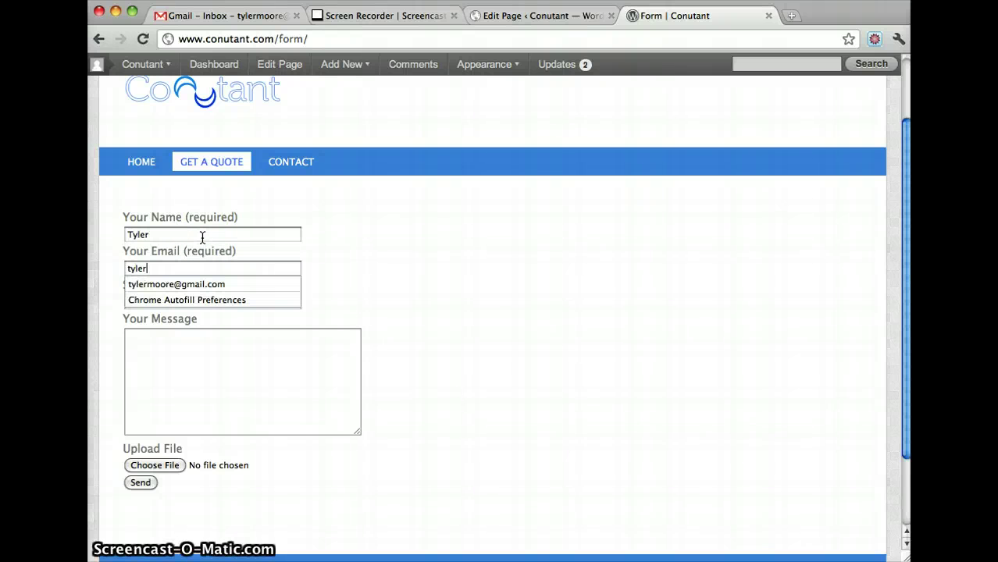
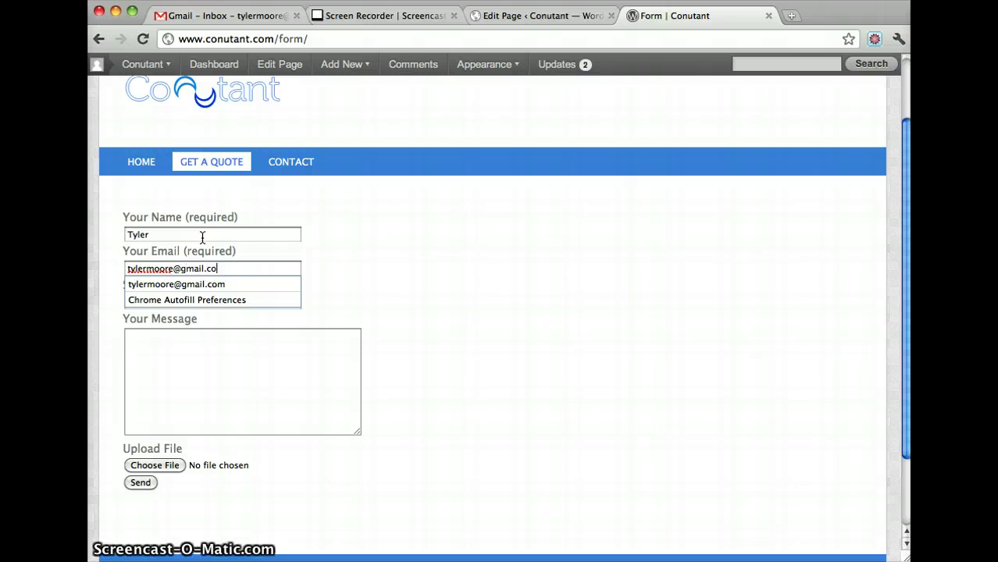
key("Tab")
type("Hello")
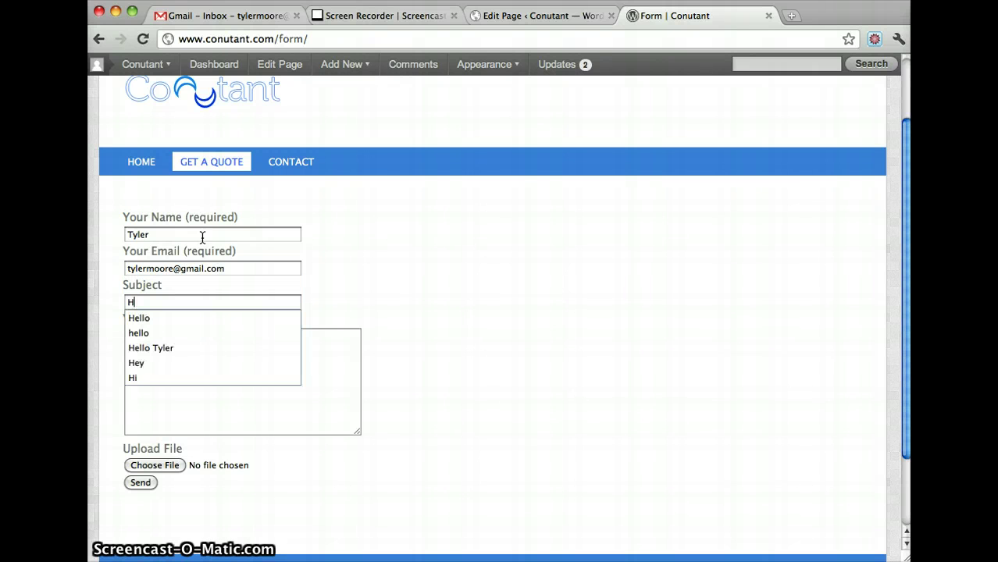
key("Tab")
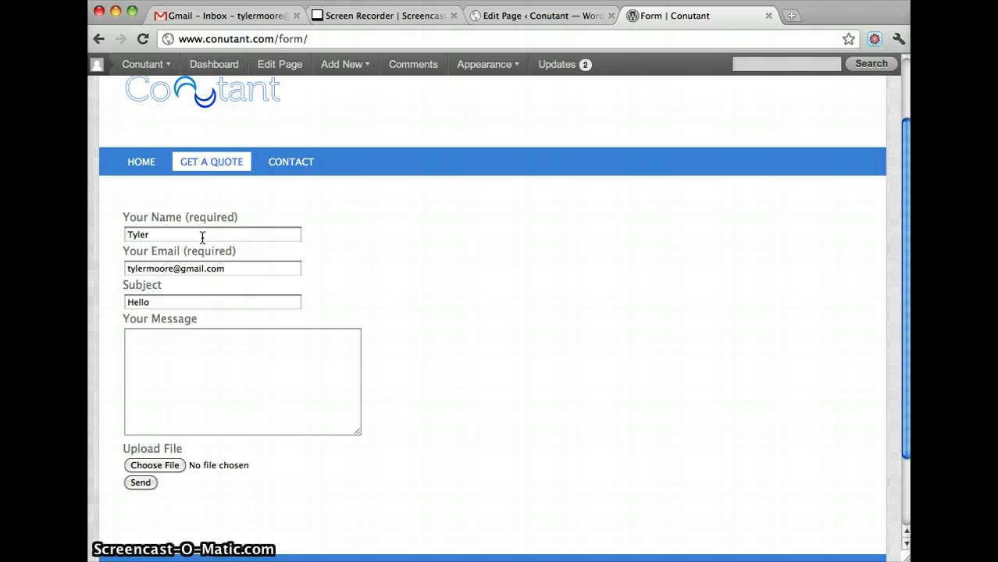
left_click(167, 466)
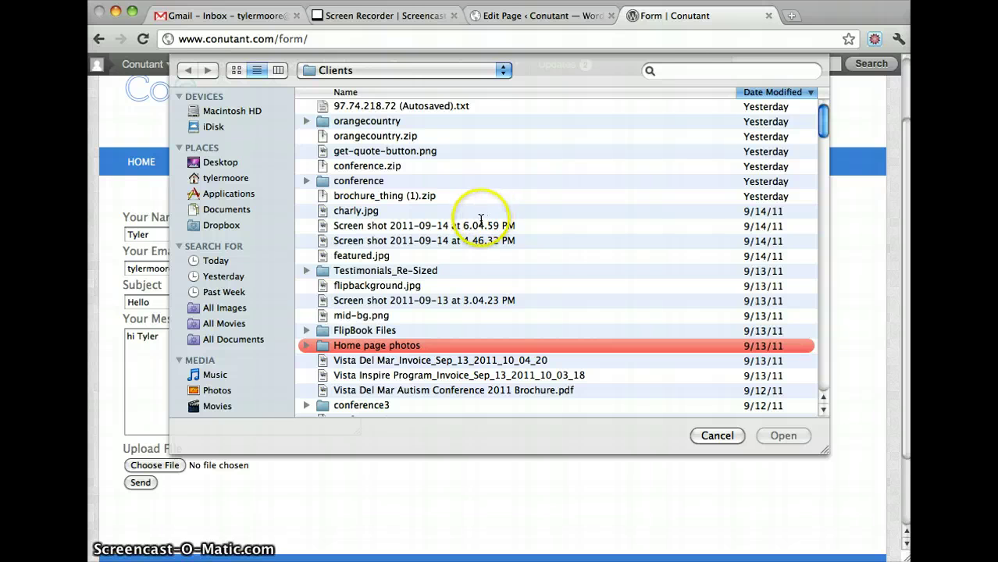
- Attach get-quote-button.png to the quote form and submit it successfully
left_click(394, 152)
left_click(789, 437)
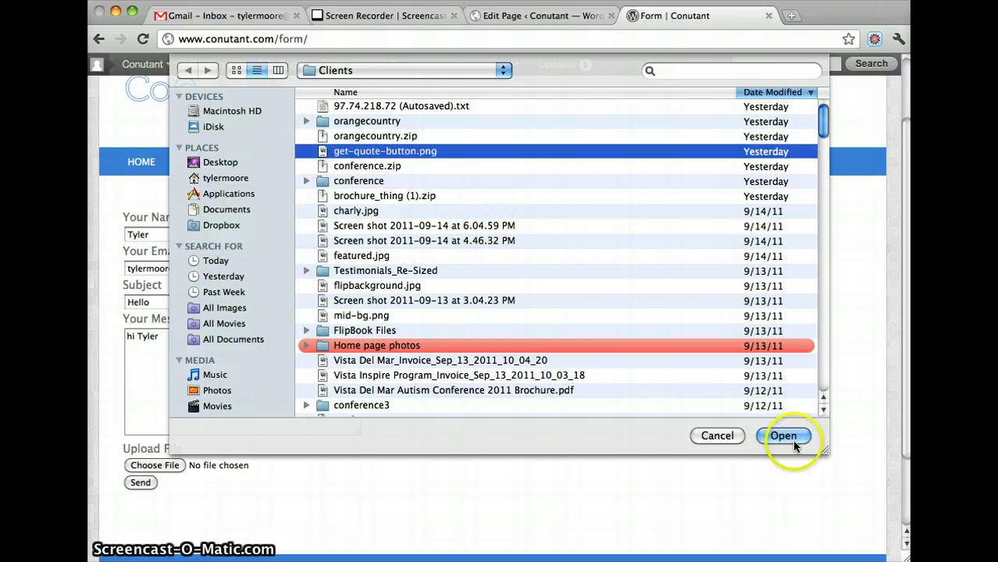
left_click(409, 402)
scroll(410, 409, "down", 2)
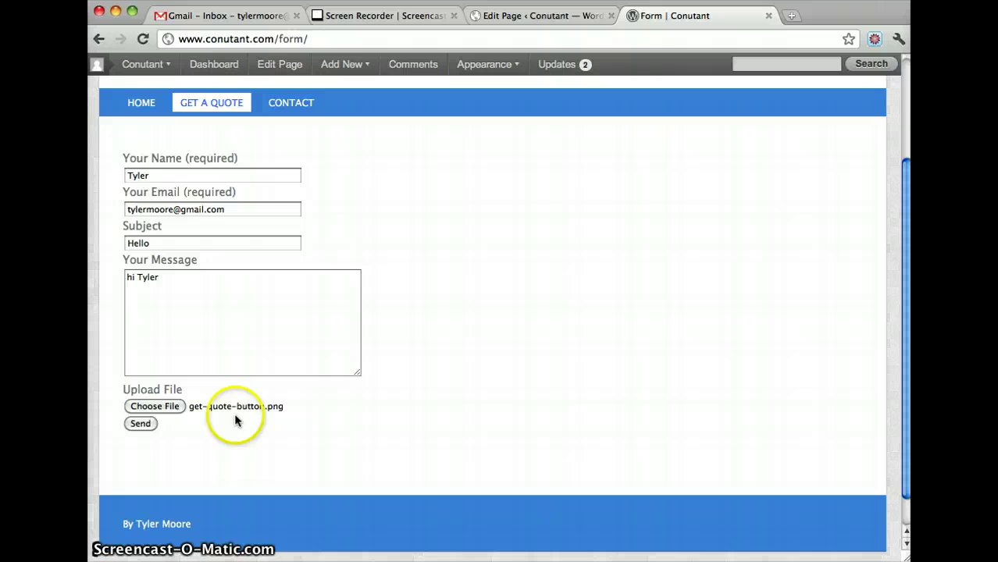
left_click(140, 424)
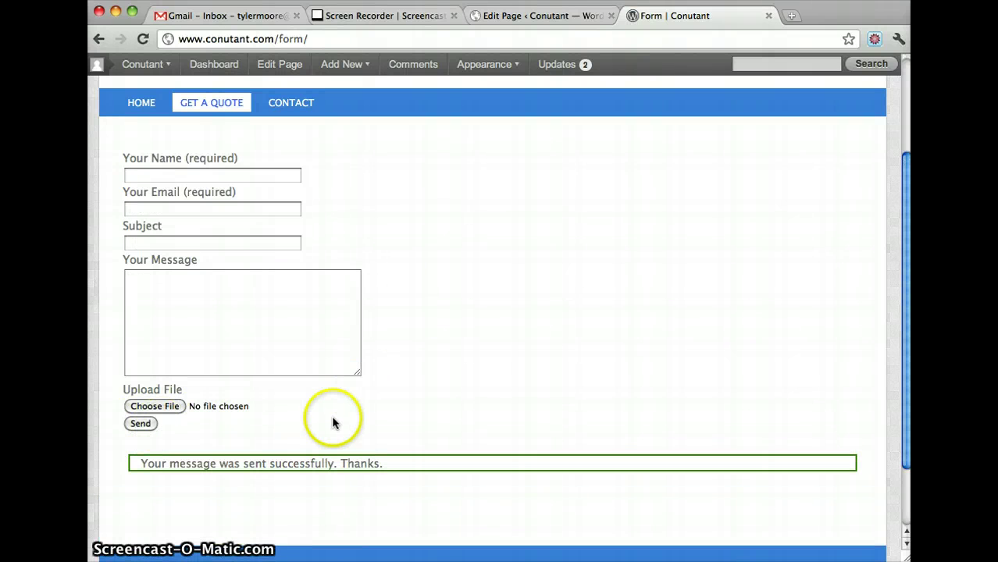
scroll(335, 414, "up", 5)
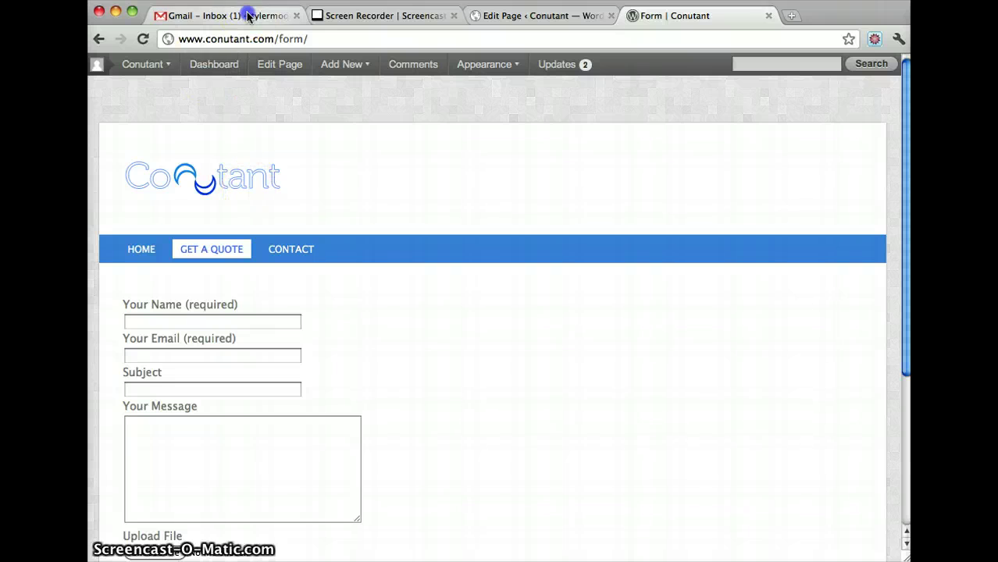
- Check the Gmail inbox for the Hello message carrying get-quote-button.png (16K), then return to the Form page editor
left_click(249, 14)
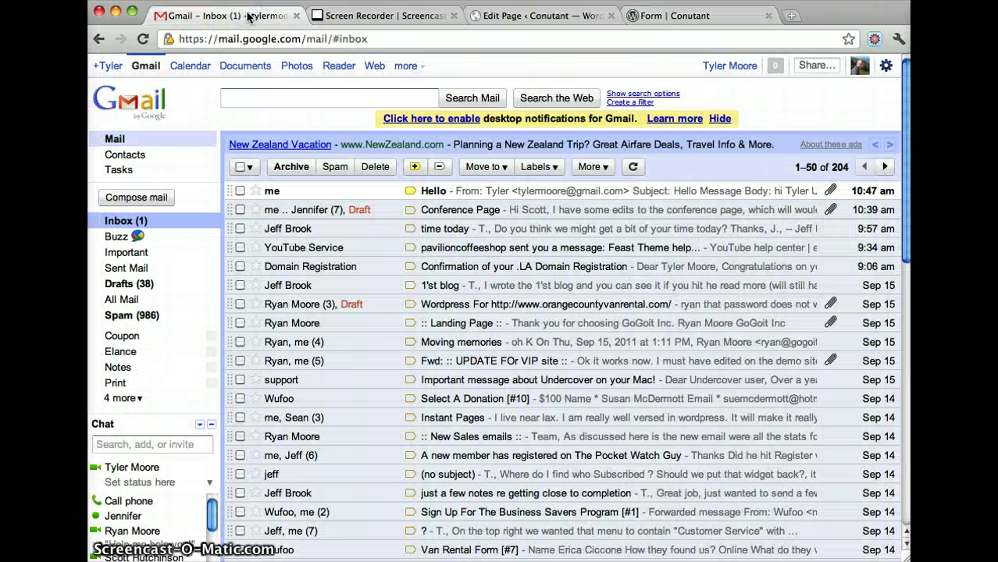
left_click(444, 192)
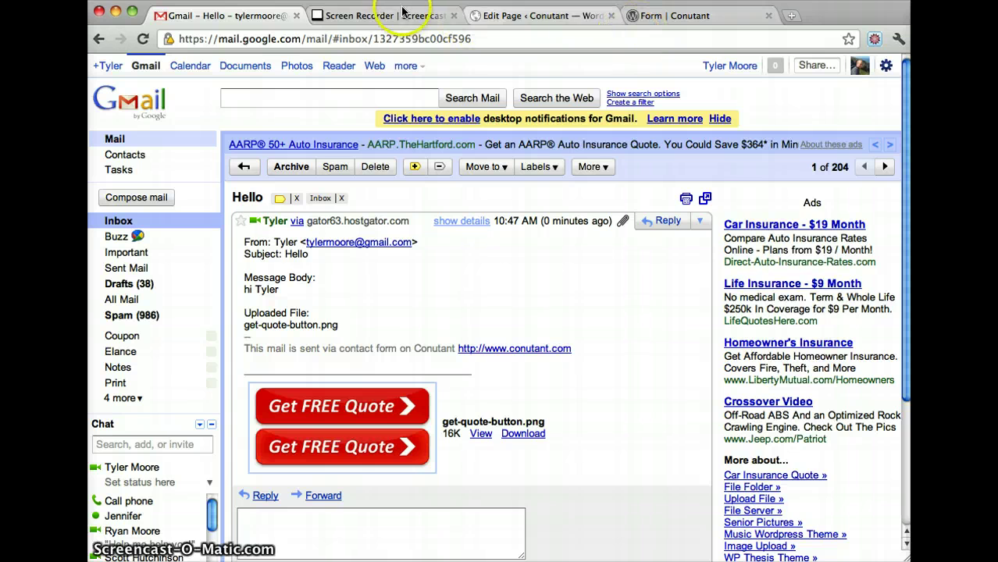
left_click(531, 15)
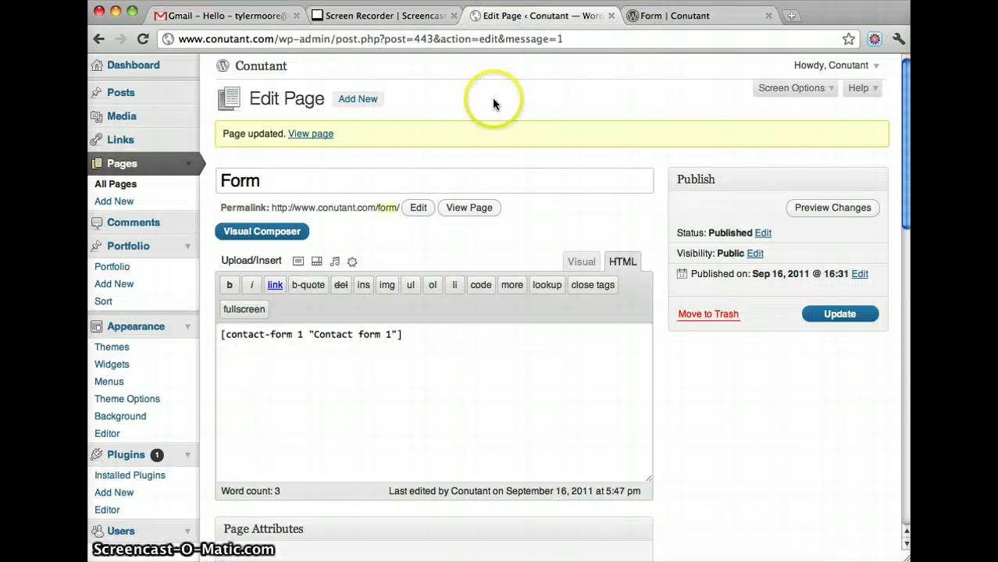
- Load the Conutant homepage from the live form page and scroll to the Get A Quote section
left_click(694, 16)
left_click(199, 173)
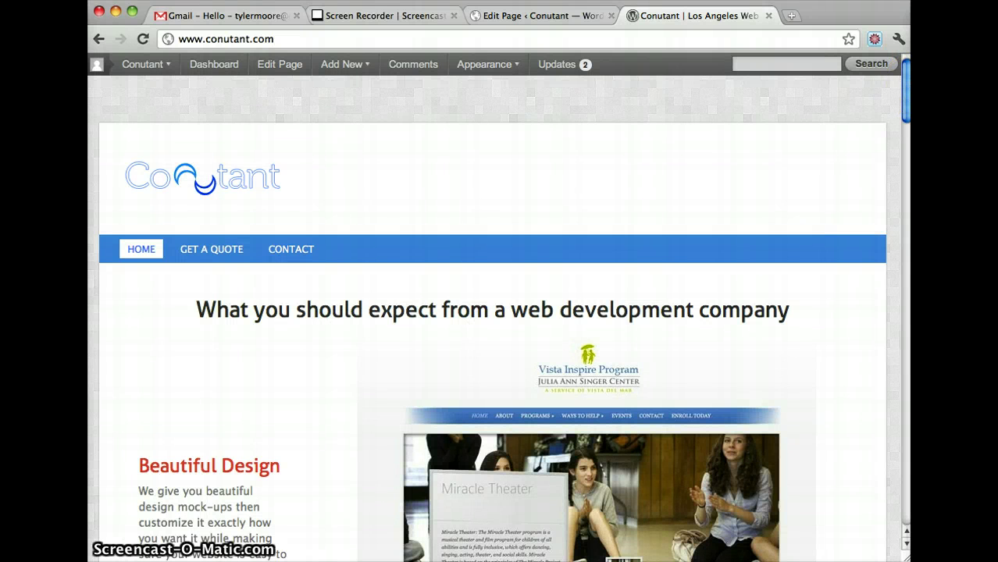
left_click_drag(907, 93, 906, 494)
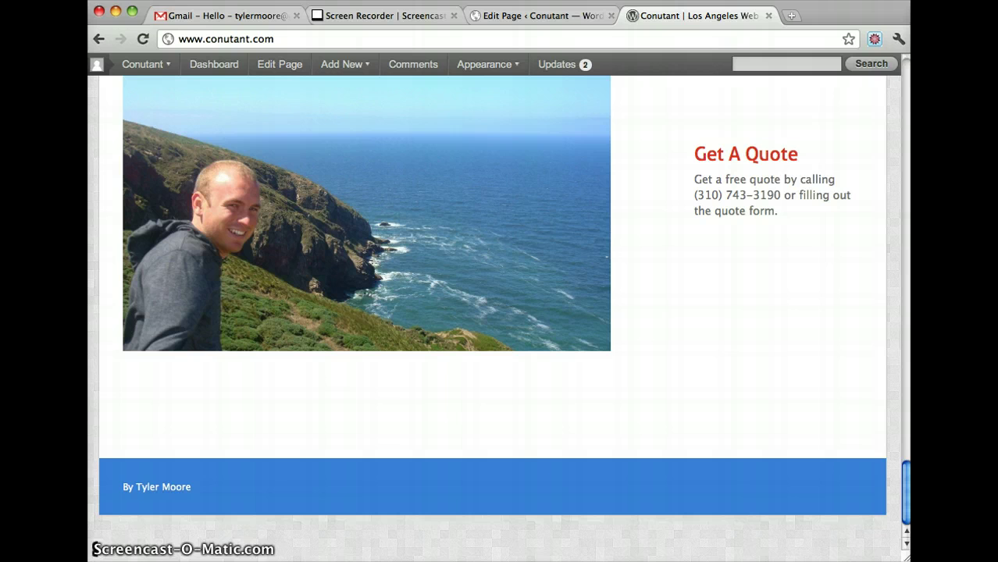
scroll(896, 351, "up", 3)
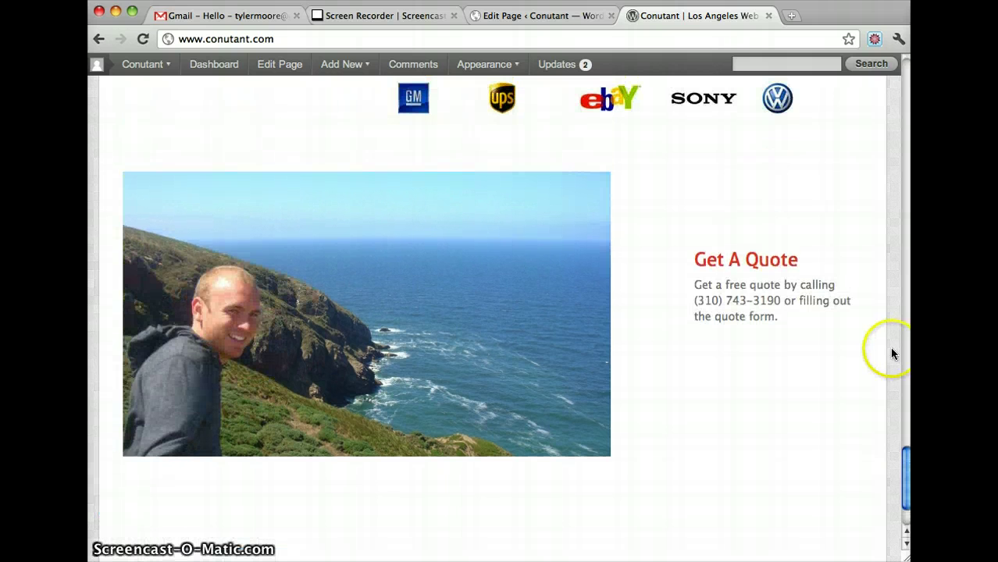